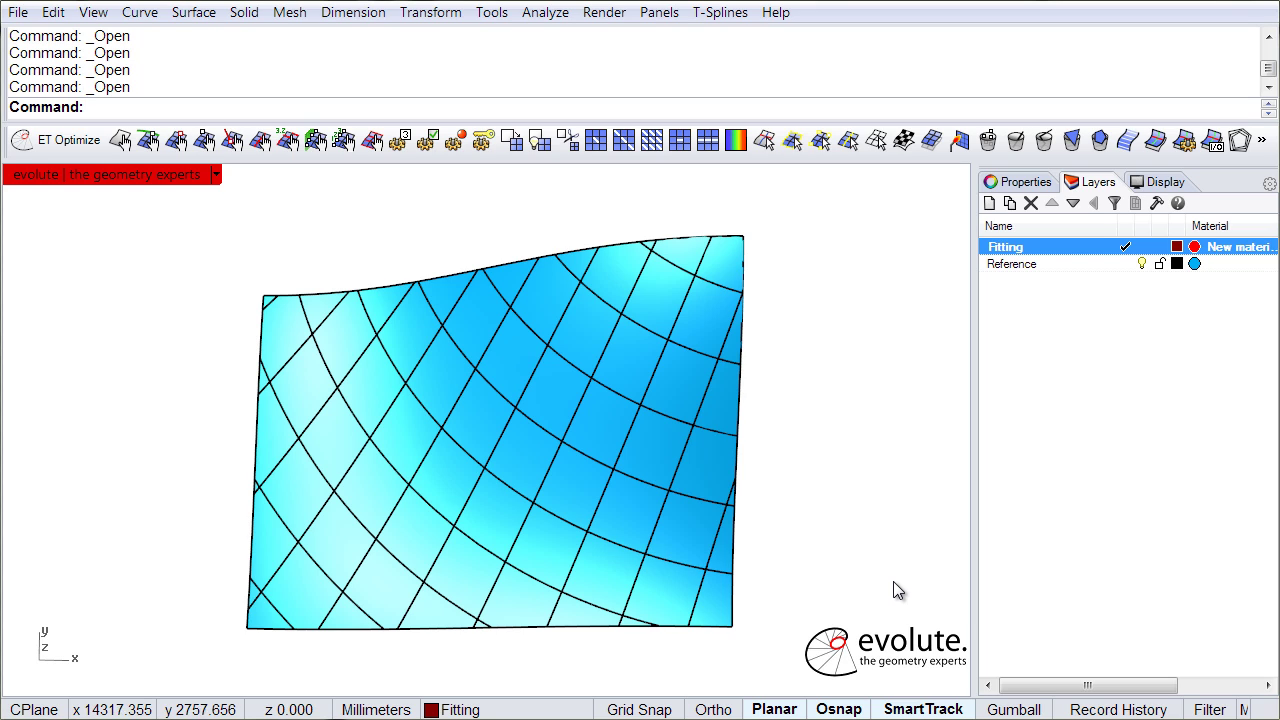
Hide the viewport's surface edges to examine the smooth reference surface, and show them again
{"action": "left_click", "coordinate": [1160, 183]}
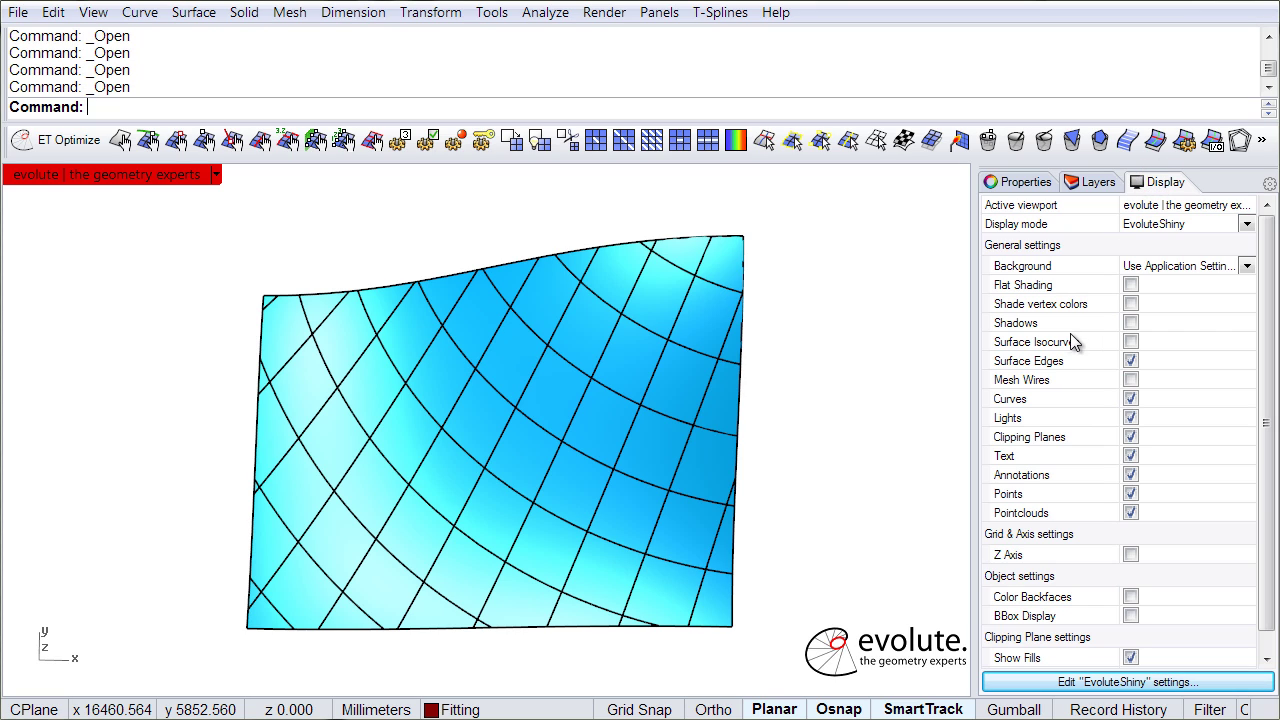
{"action": "left_click", "coordinate": [1130, 361]}
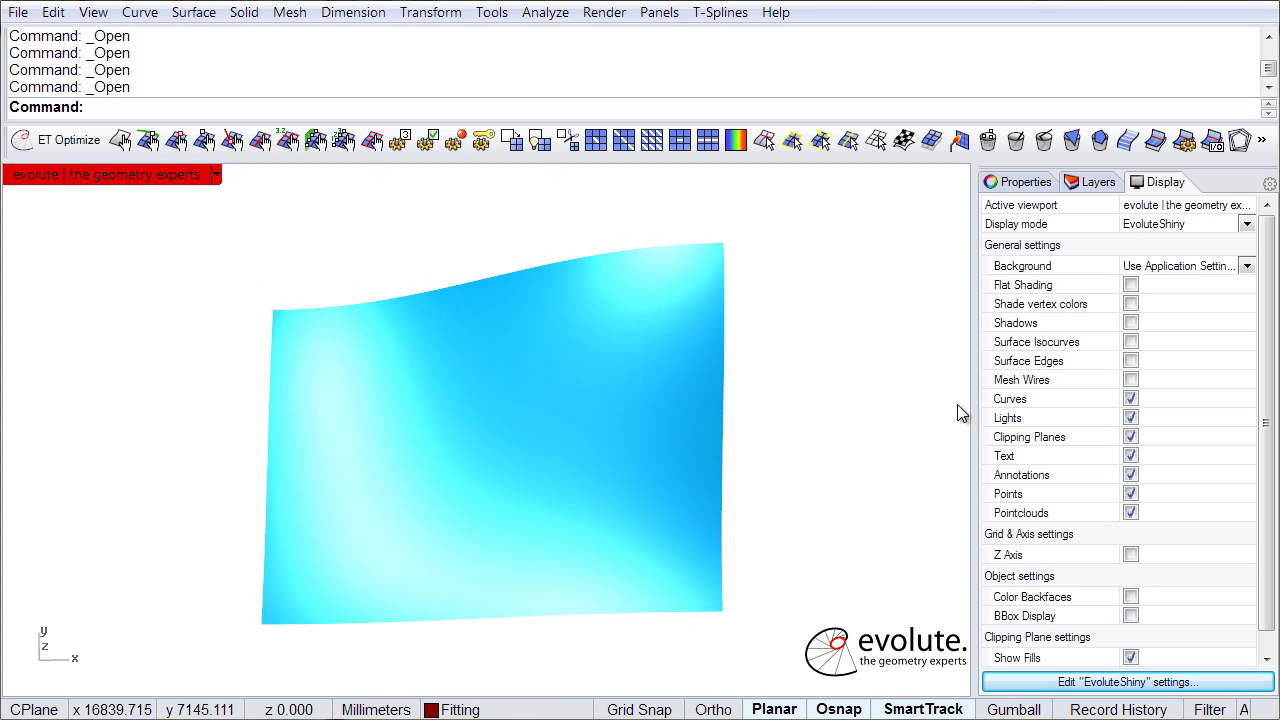
{"action": "left_click", "coordinate": [1131, 361]}
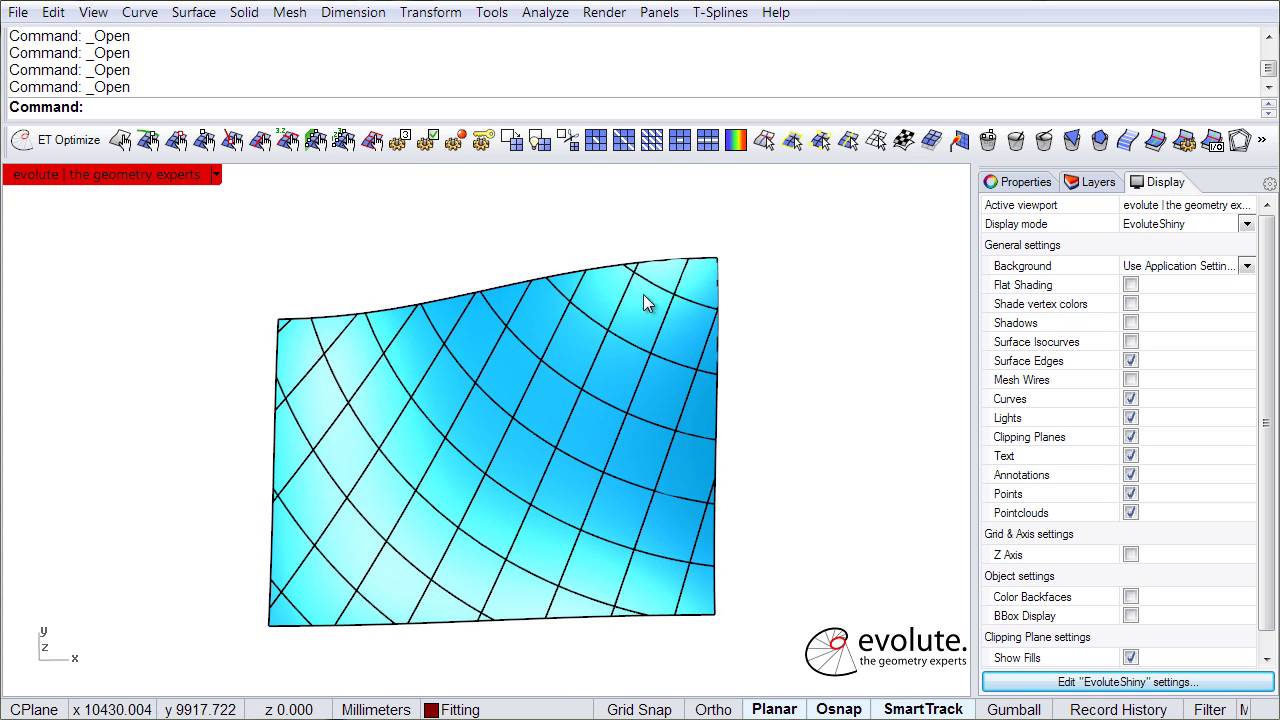
Zoom to the five-sided panel near the surface's upper right edge and fit a circular cylinder panel to it
{"action": "left_click", "coordinate": [603, 285]}
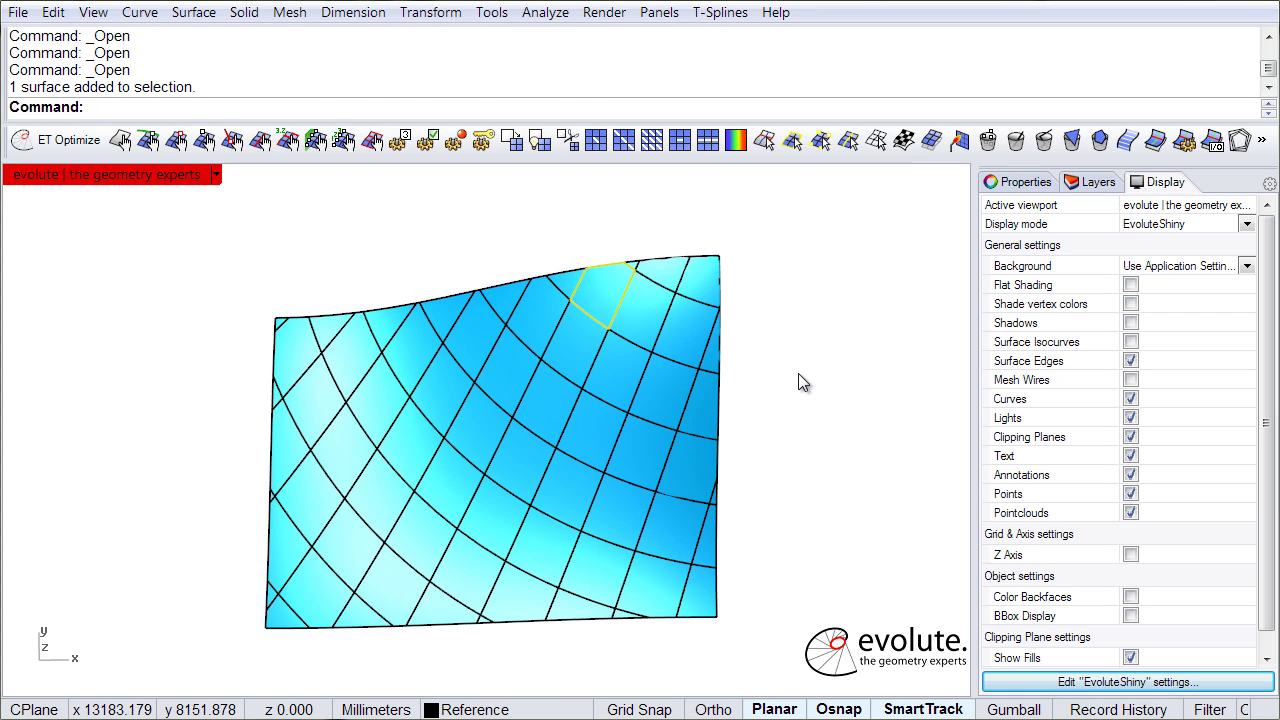
{"action": "type", "text": "z"}
{"action": "key", "text": "Return"}
{"action": "type", "text": "s"}
{"action": "key", "text": "Return"}
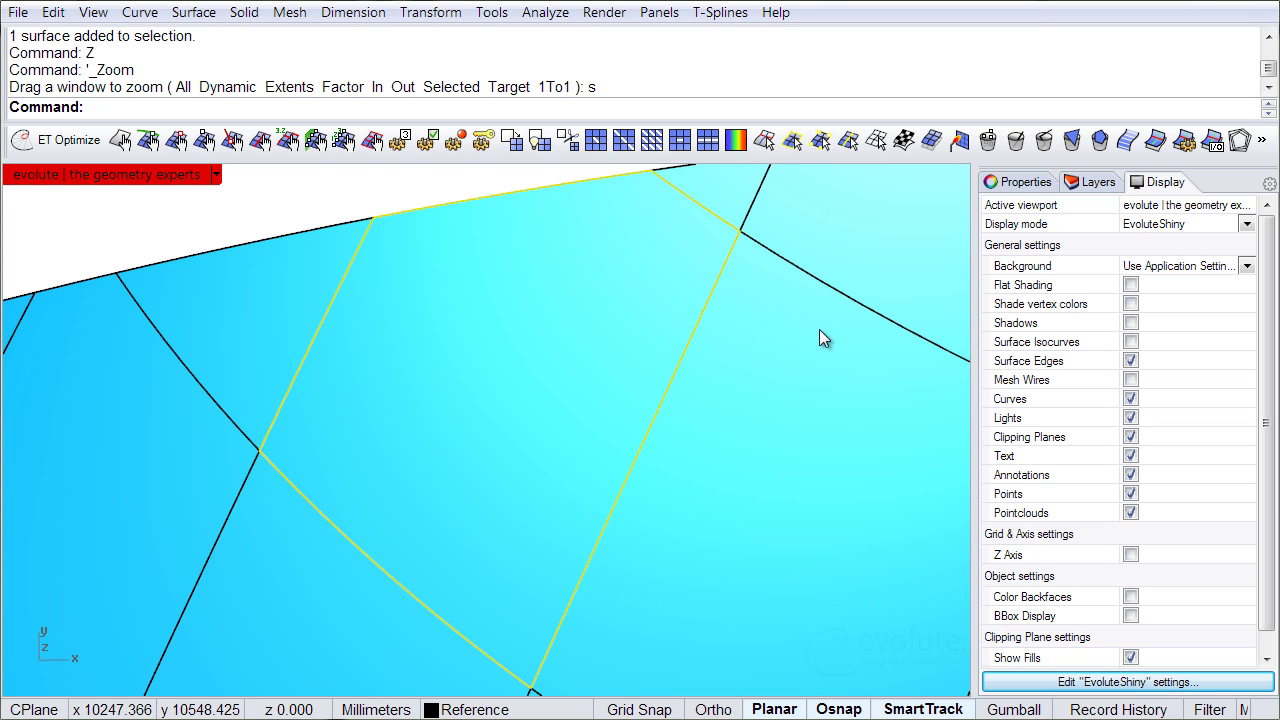
{"action": "left_click", "coordinate": [1155, 140]}
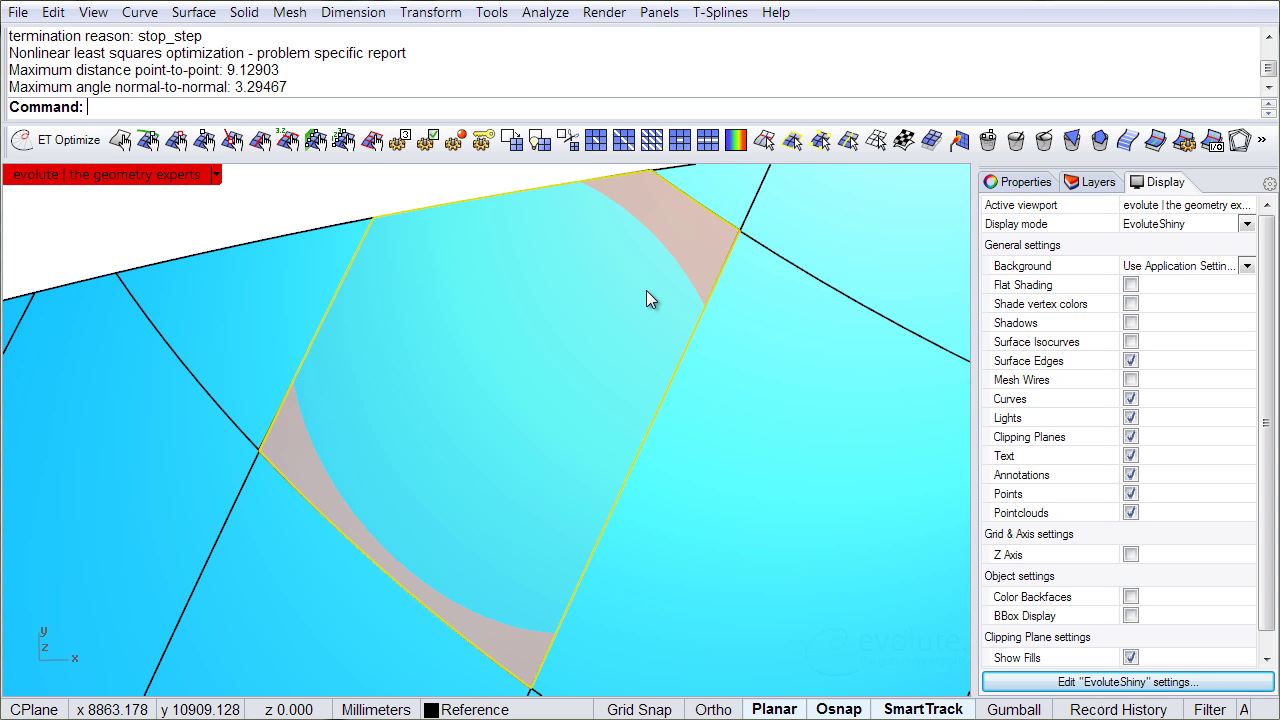
{"action": "key", "text": "Down"}
{"action": "key", "text": "Down"}
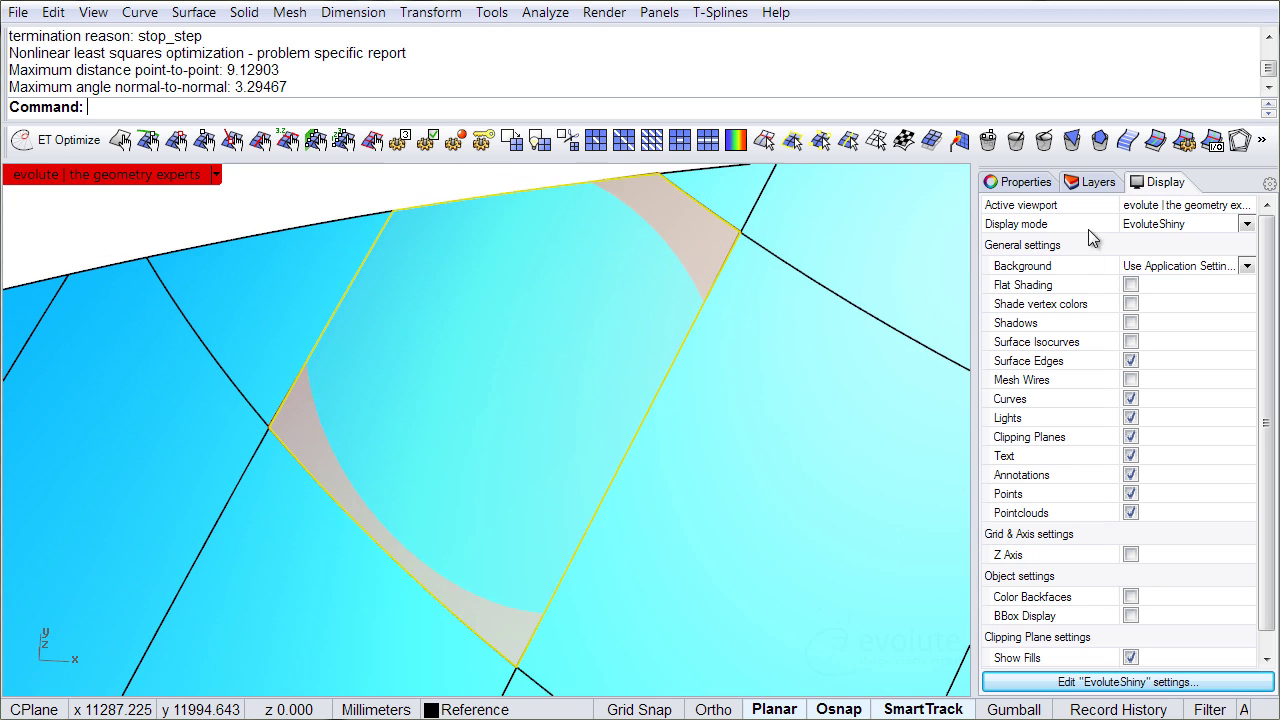
Hide the Reference layer and generate the full cylinder that the fitted panel belongs to
{"action": "left_click", "coordinate": [1097, 182]}
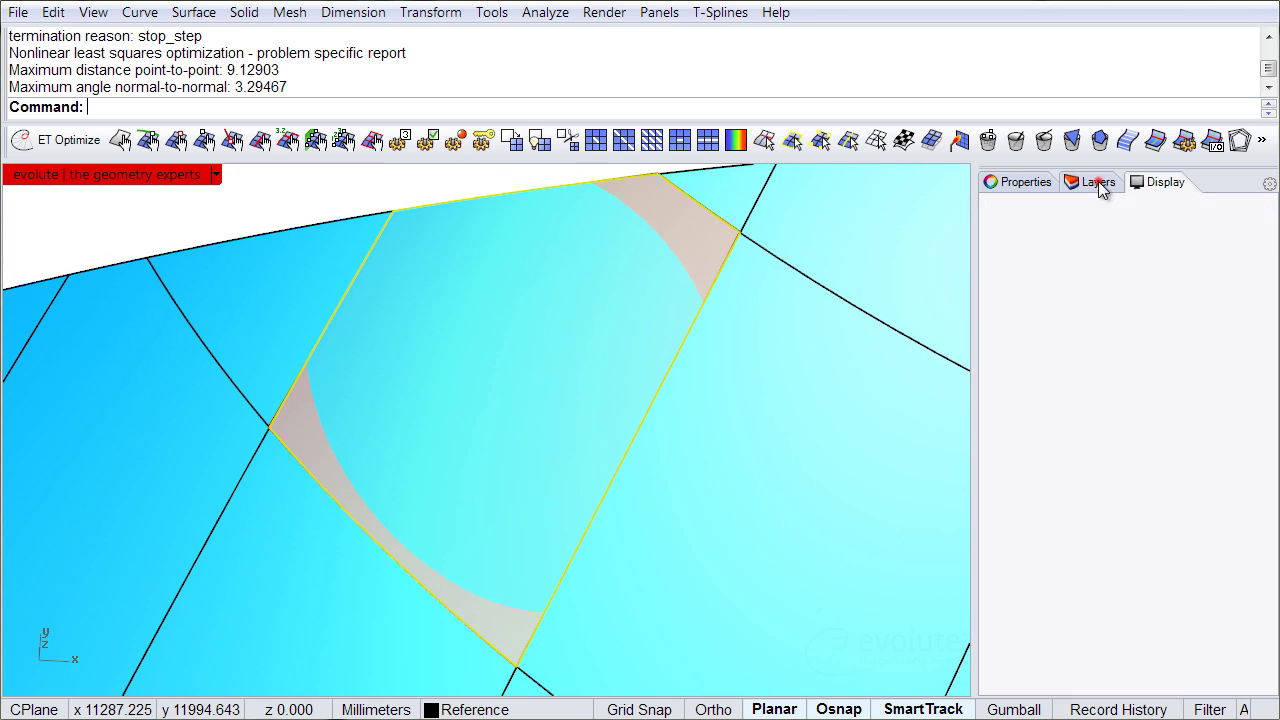
{"action": "left_click", "coordinate": [1142, 263]}
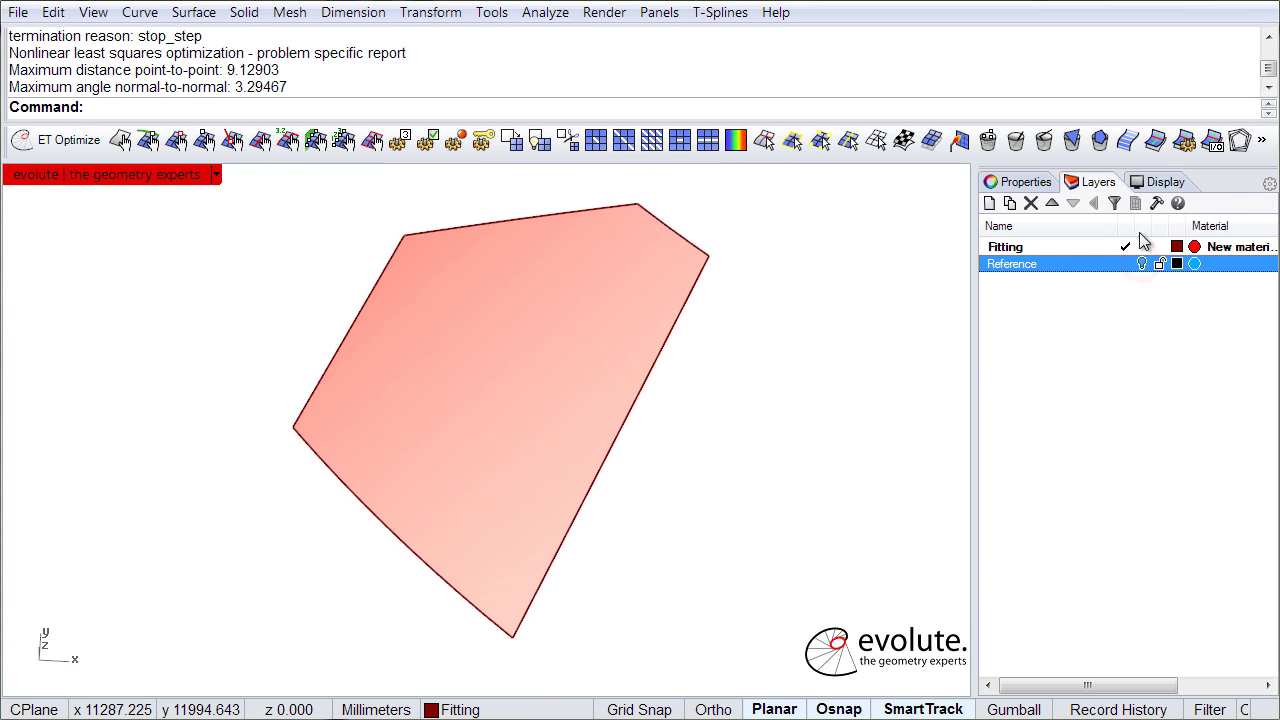
{"action": "left_click", "coordinate": [1262, 140]}
{"action": "left_click", "coordinate": [1185, 193]}
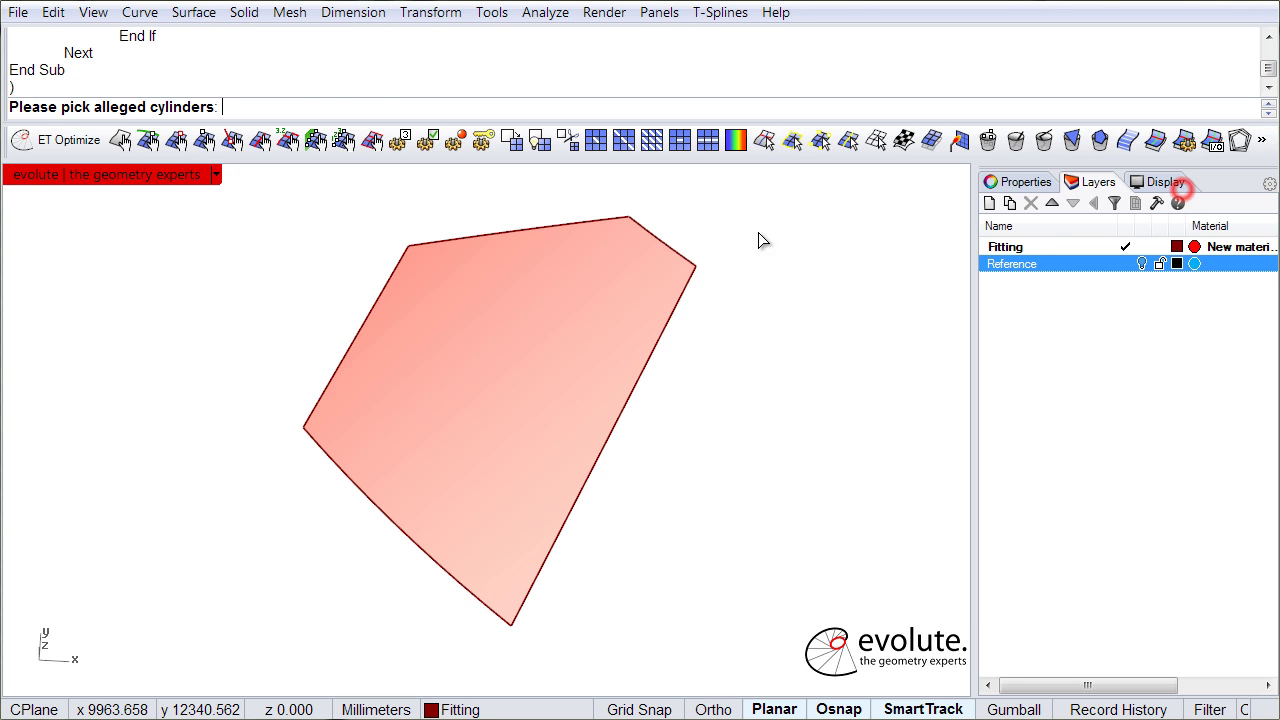
{"action": "left_click", "coordinate": [599, 277]}
{"action": "right_click", "coordinate": [737, 340]}
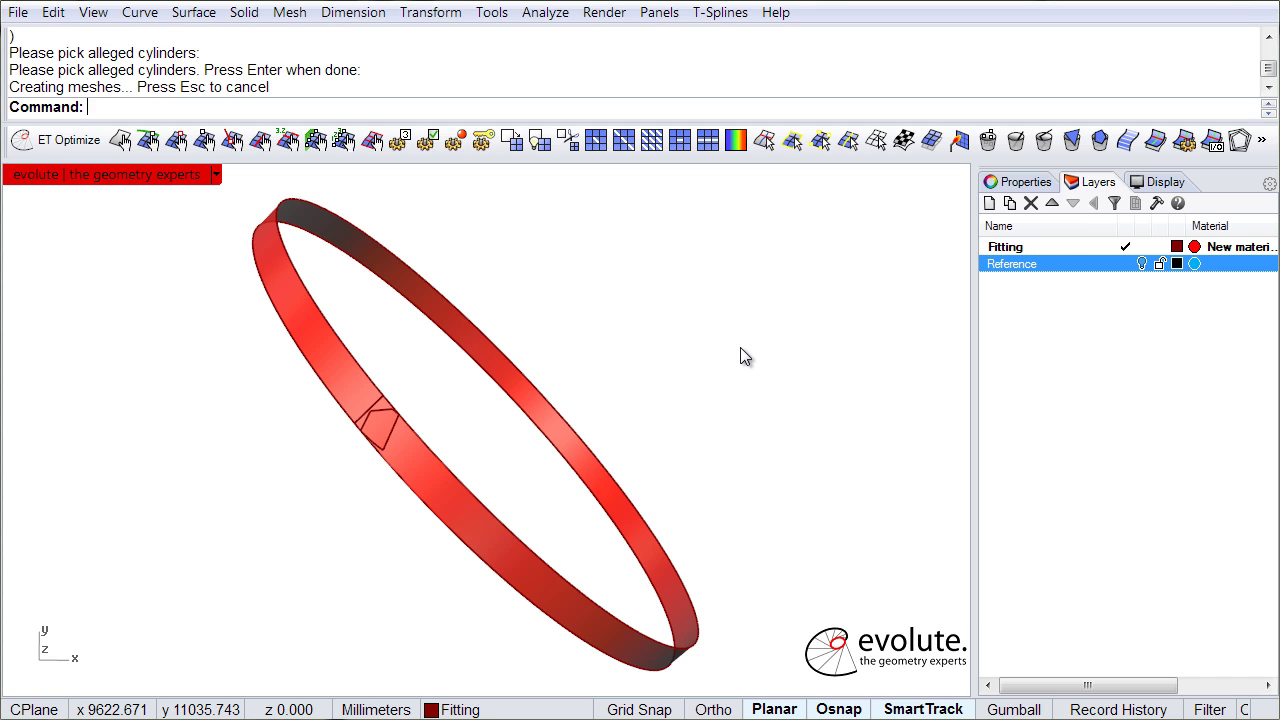
Examine the default panel types offered in the panel type configuration, leaving the setting as it is
{"action": "right_click", "coordinate": [1157, 143]}
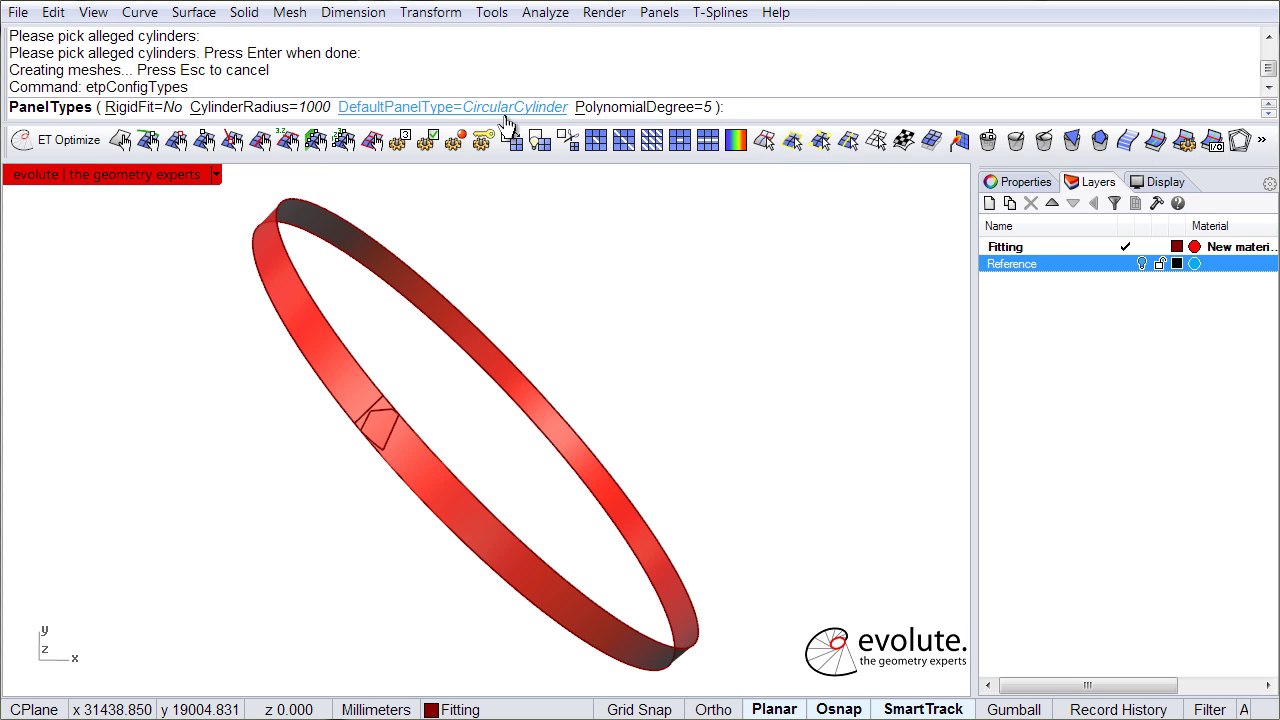
{"action": "left_click", "coordinate": [470, 107]}
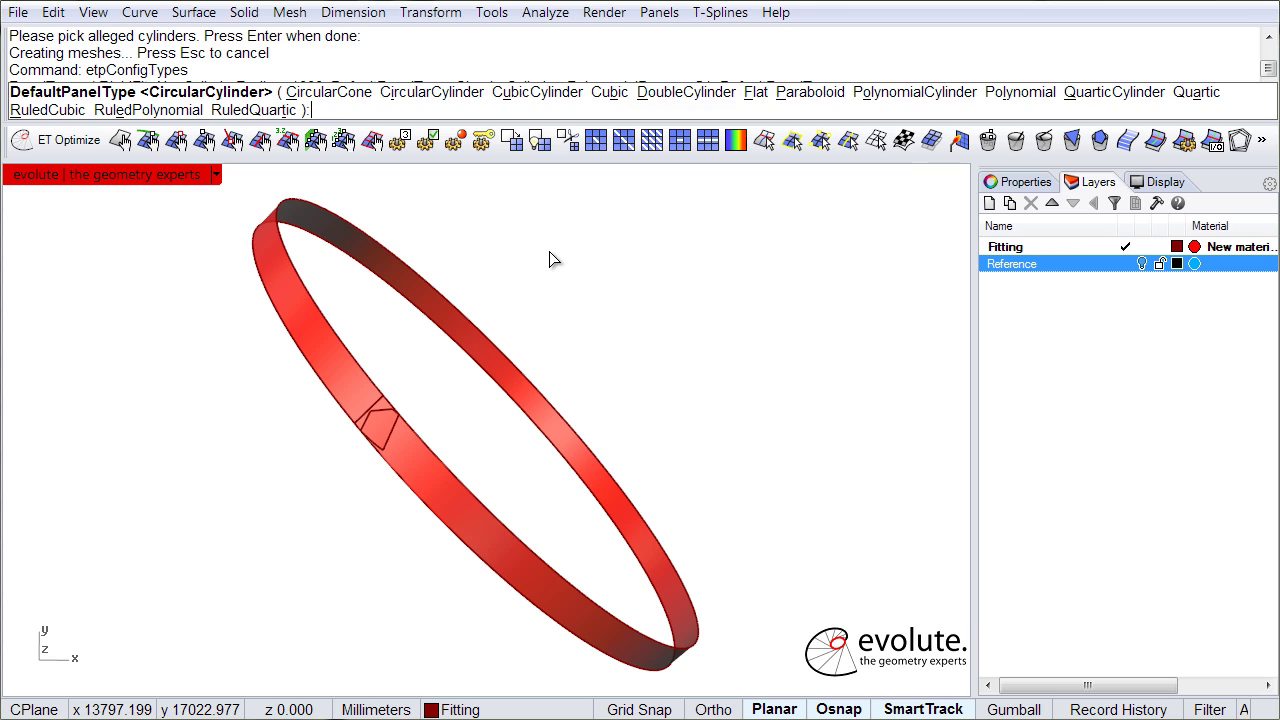
{"action": "key", "text": "Escape"}
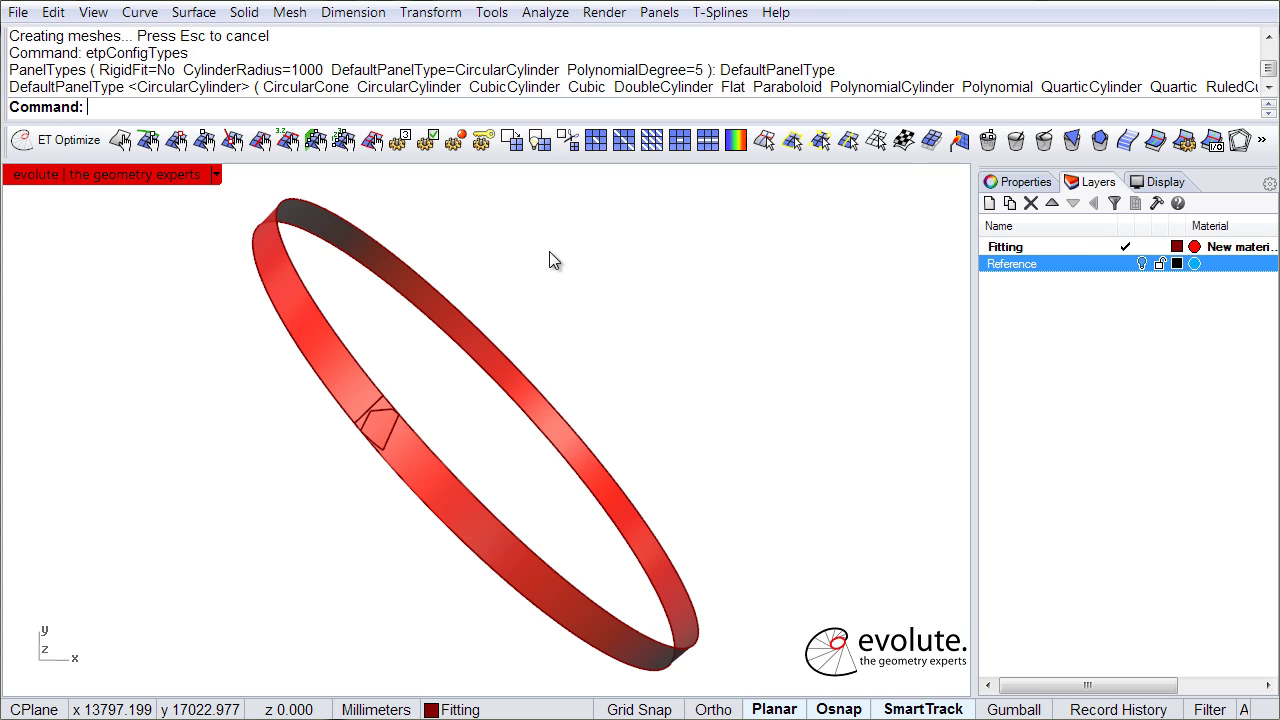
Delete the full cylinder, keeping the fitted panel, and show the Reference layer
{"action": "left_click", "coordinate": [473, 348]}
{"action": "key", "text": "Delete"}
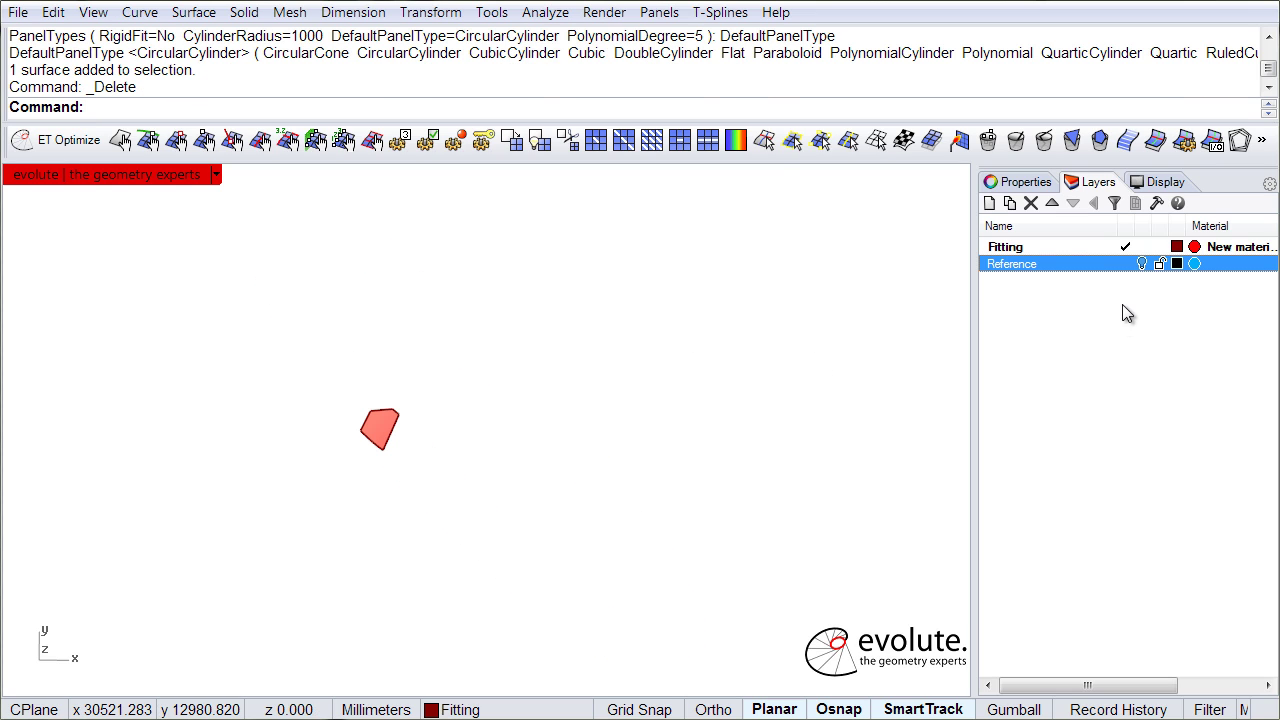
{"action": "left_click", "coordinate": [1142, 264]}
Fit cylindrical panels to the remaining reference panels in the rows around the surface's upper right corner, and hide the Reference layer
{"action": "scroll", "coordinate": [660, 386], "scroll_direction": "up", "scroll_amount": 2}
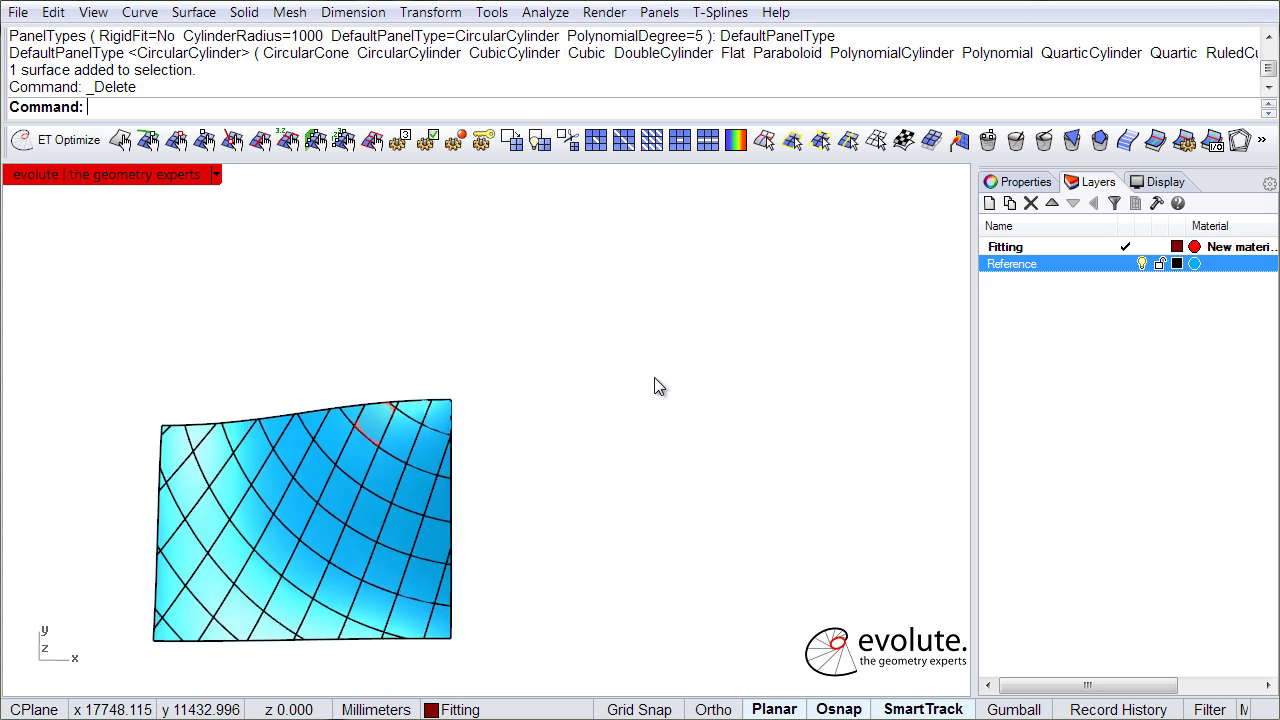
{"action": "scroll", "coordinate": [658, 386], "scroll_direction": "up", "scroll_amount": 3}
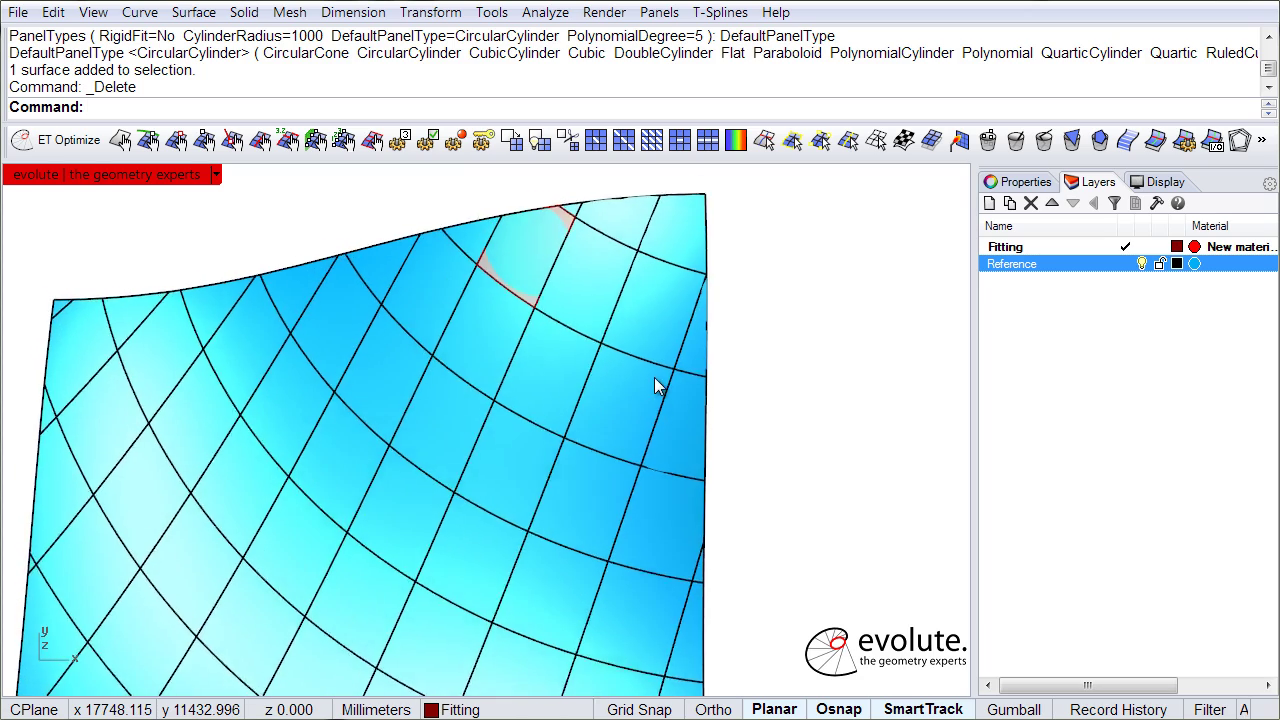
{"action": "scroll", "coordinate": [654, 377], "scroll_direction": "up", "scroll_amount": 1}
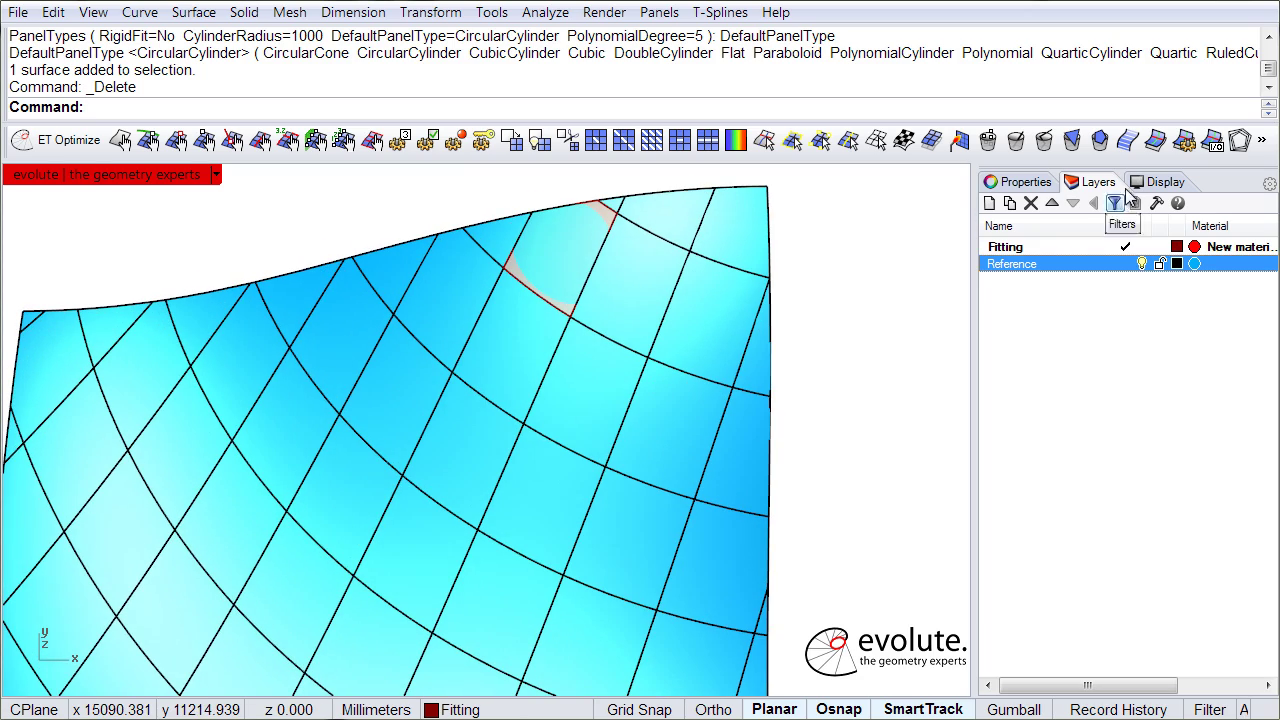
{"action": "left_click", "coordinate": [1155, 141]}
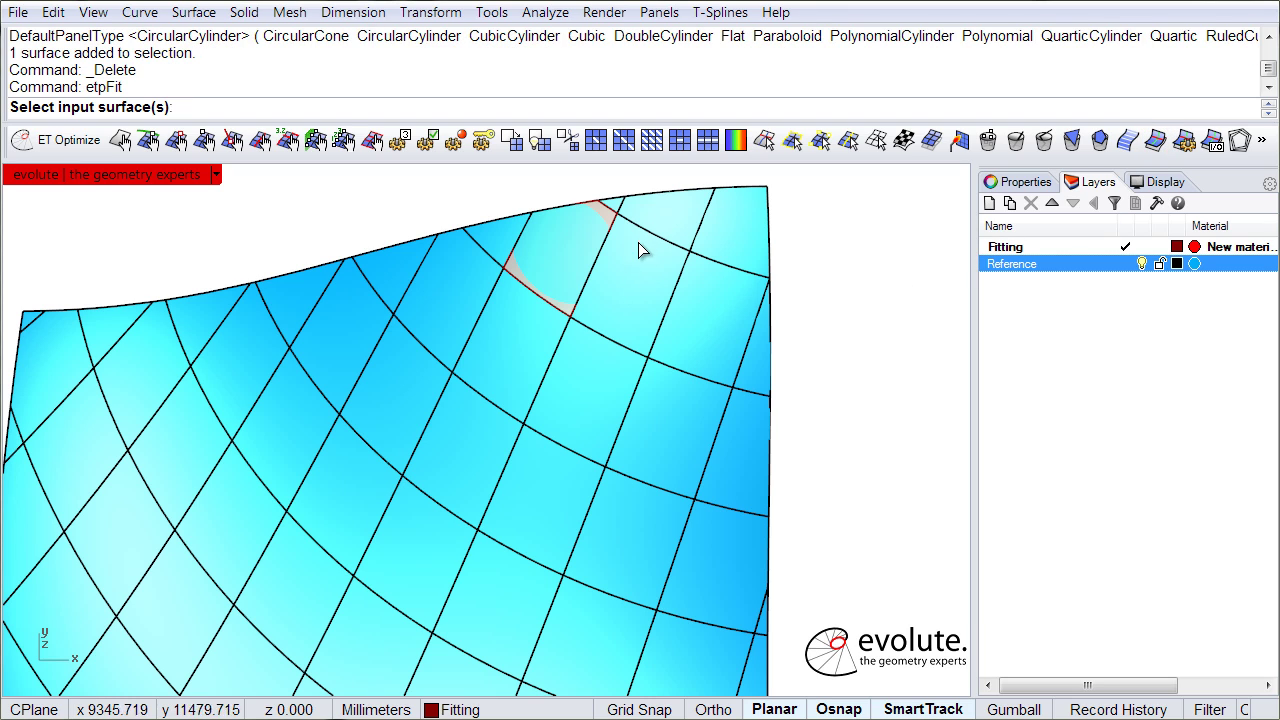
{"action": "left_click", "coordinate": [615, 200]}
{"action": "left_click", "coordinate": [658, 203]}
{"action": "left_click", "coordinate": [647, 272]}
{"action": "left_click", "coordinate": [713, 306]}
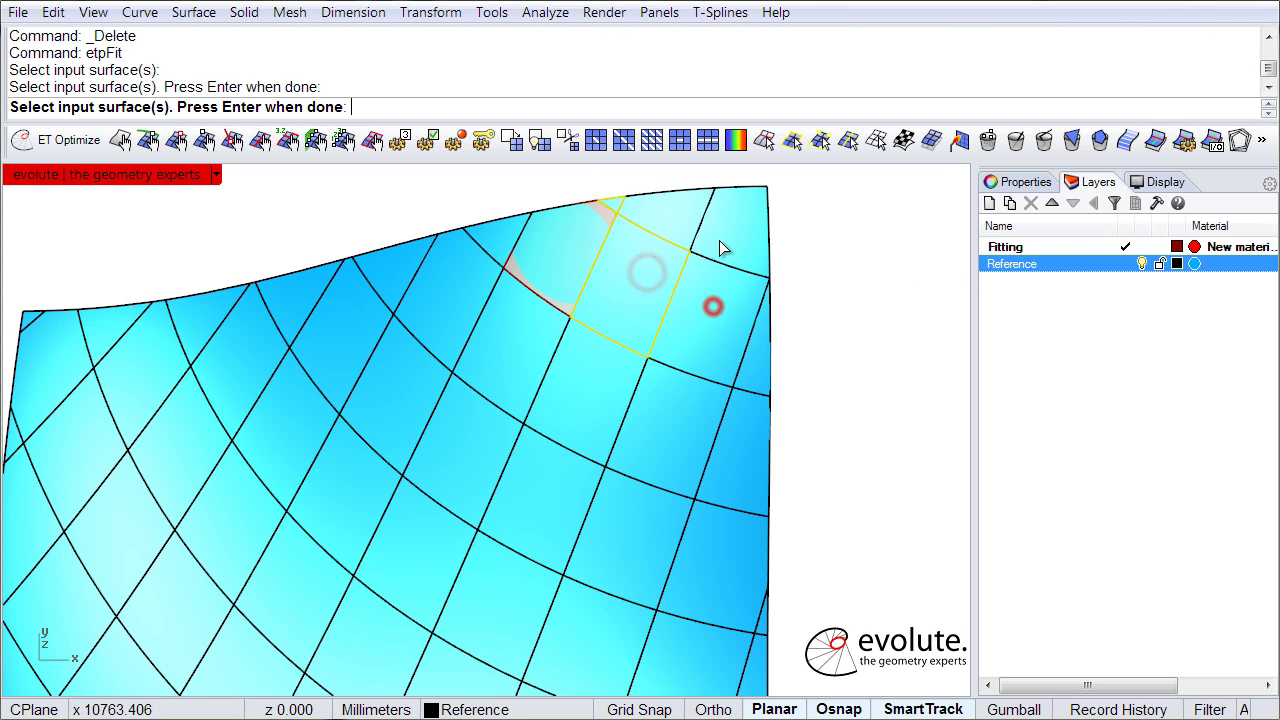
{"action": "left_click", "coordinate": [723, 231]}
{"action": "left_click", "coordinate": [674, 204]}
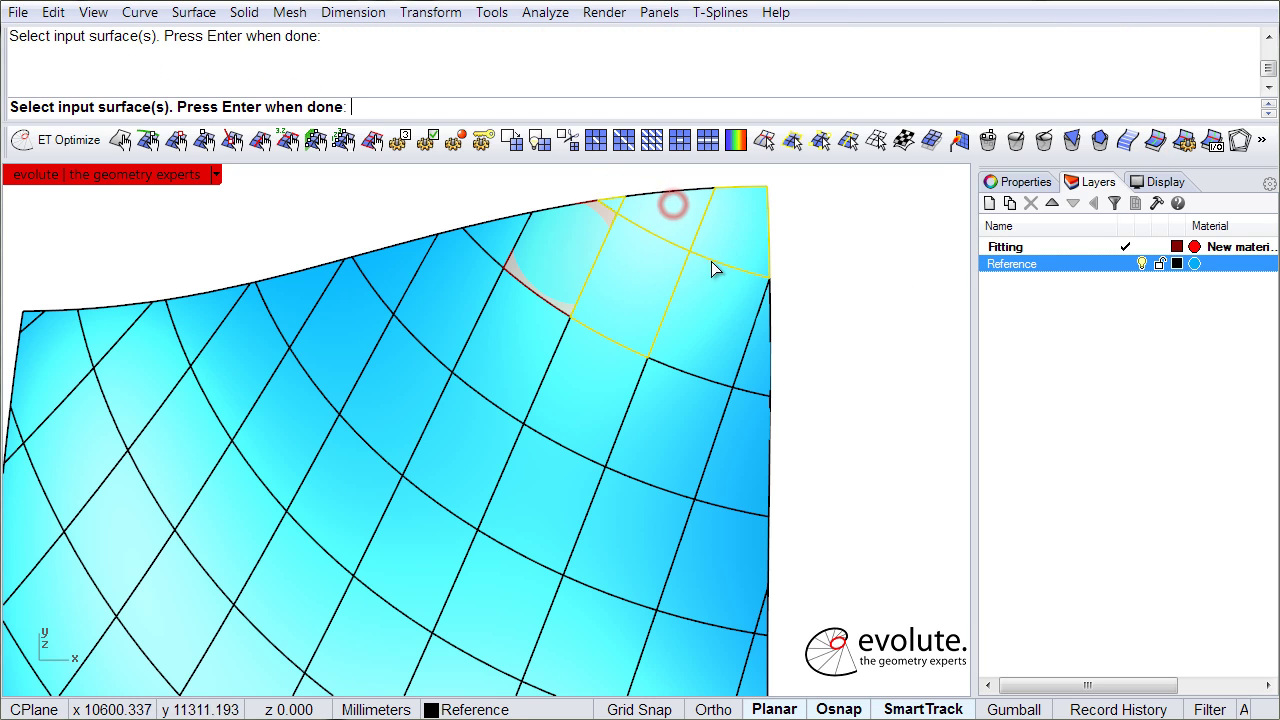
{"action": "left_click", "coordinate": [676, 197]}
{"action": "left_click", "coordinate": [737, 357]}
{"action": "left_click", "coordinate": [752, 362]}
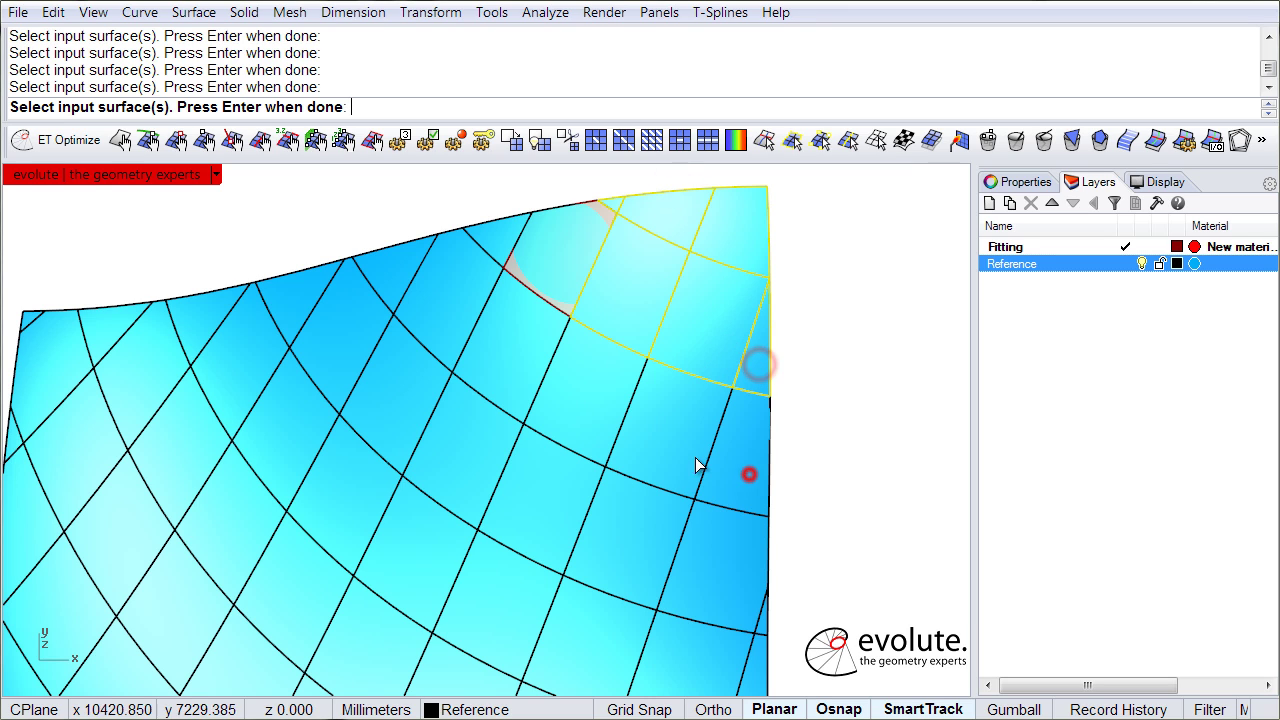
{"action": "left_click", "coordinate": [662, 440]}
{"action": "left_click", "coordinate": [597, 402]}
{"action": "left_click", "coordinate": [540, 370]}
{"action": "left_click", "coordinate": [479, 291]}
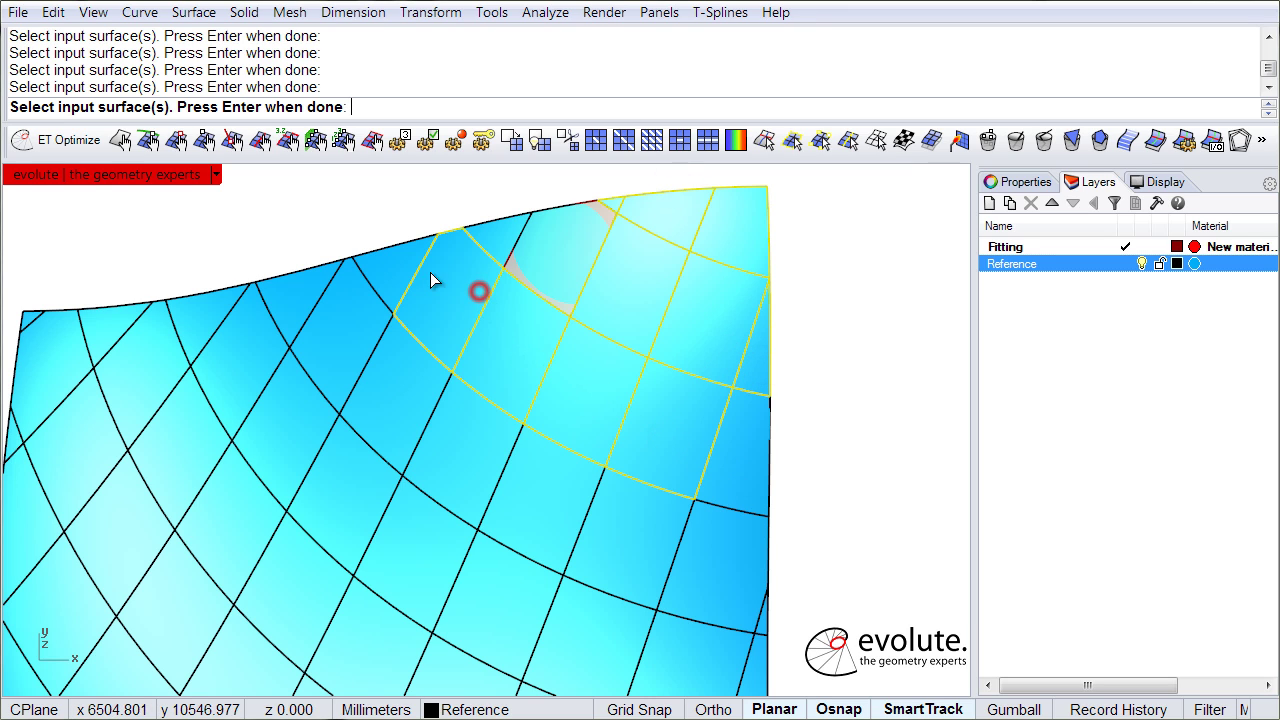
{"action": "left_click", "coordinate": [395, 256]}
{"action": "left_click", "coordinate": [507, 228]}
{"action": "left_click", "coordinate": [748, 464]}
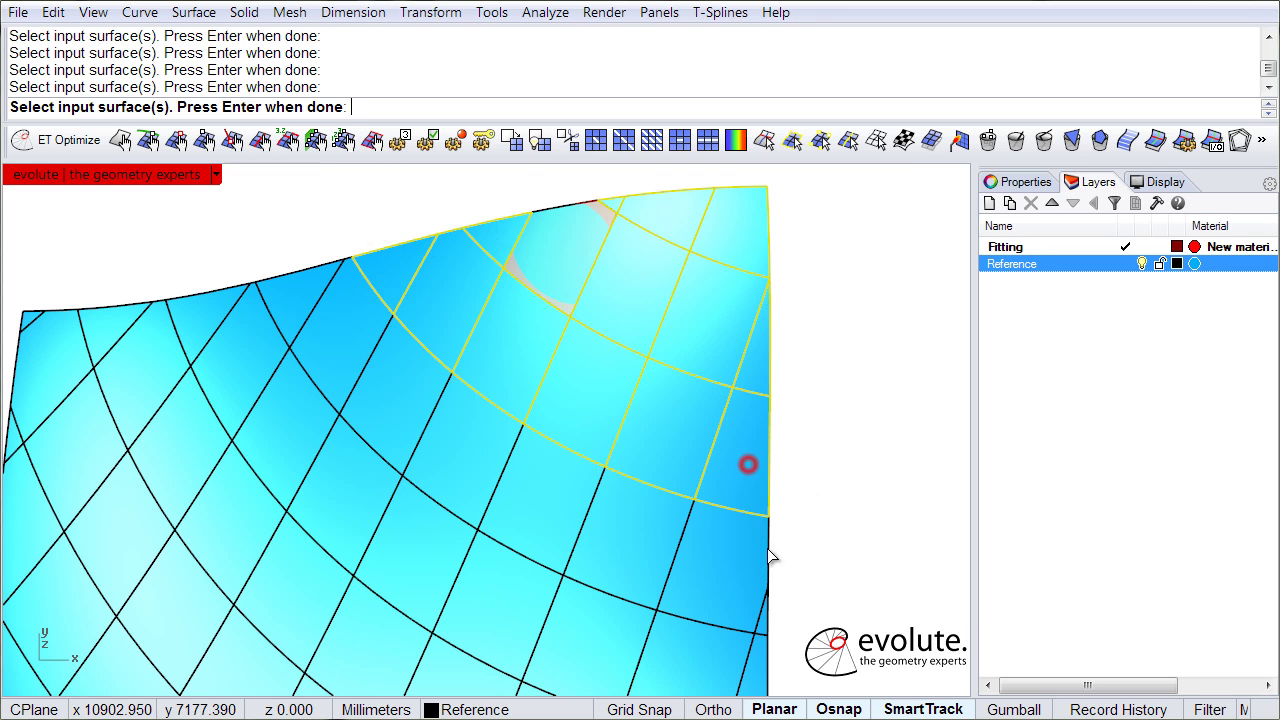
{"action": "left_click", "coordinate": [736, 588]}
{"action": "left_click", "coordinate": [598, 526]}
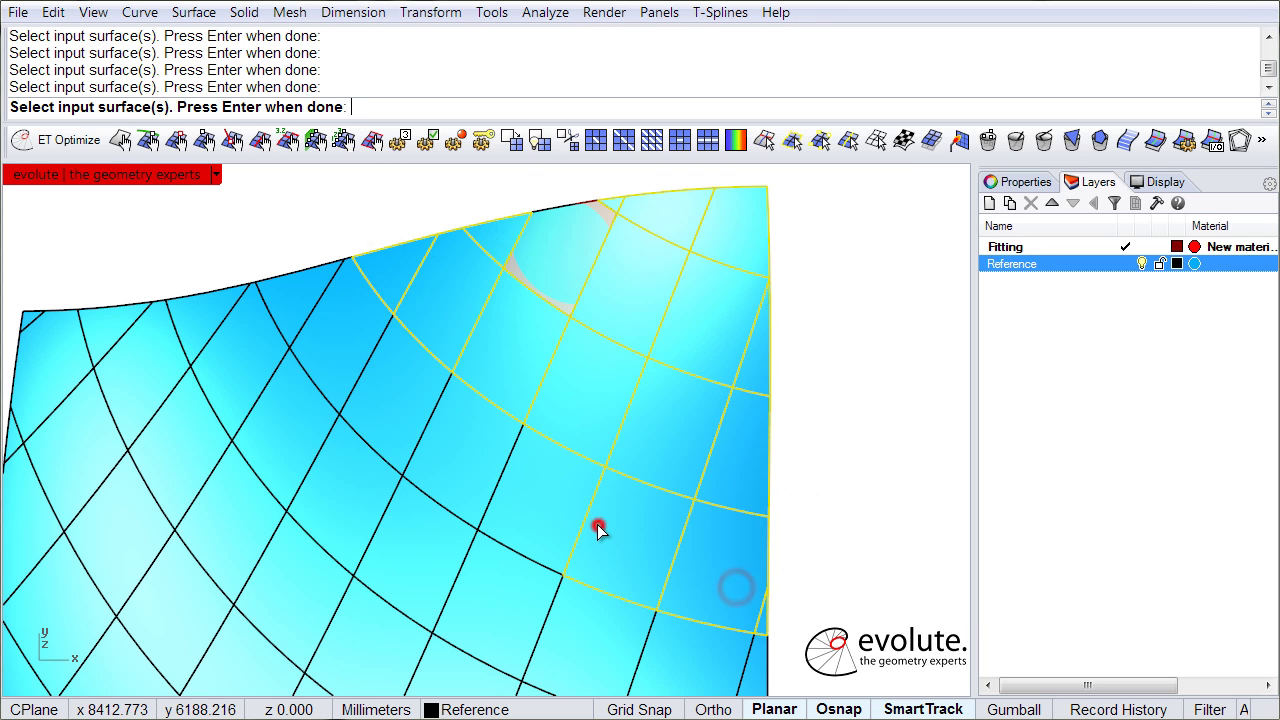
{"action": "left_click", "coordinate": [548, 497]}
{"action": "left_click", "coordinate": [456, 442]}
{"action": "left_click", "coordinate": [410, 392]}
{"action": "left_click", "coordinate": [336, 318]}
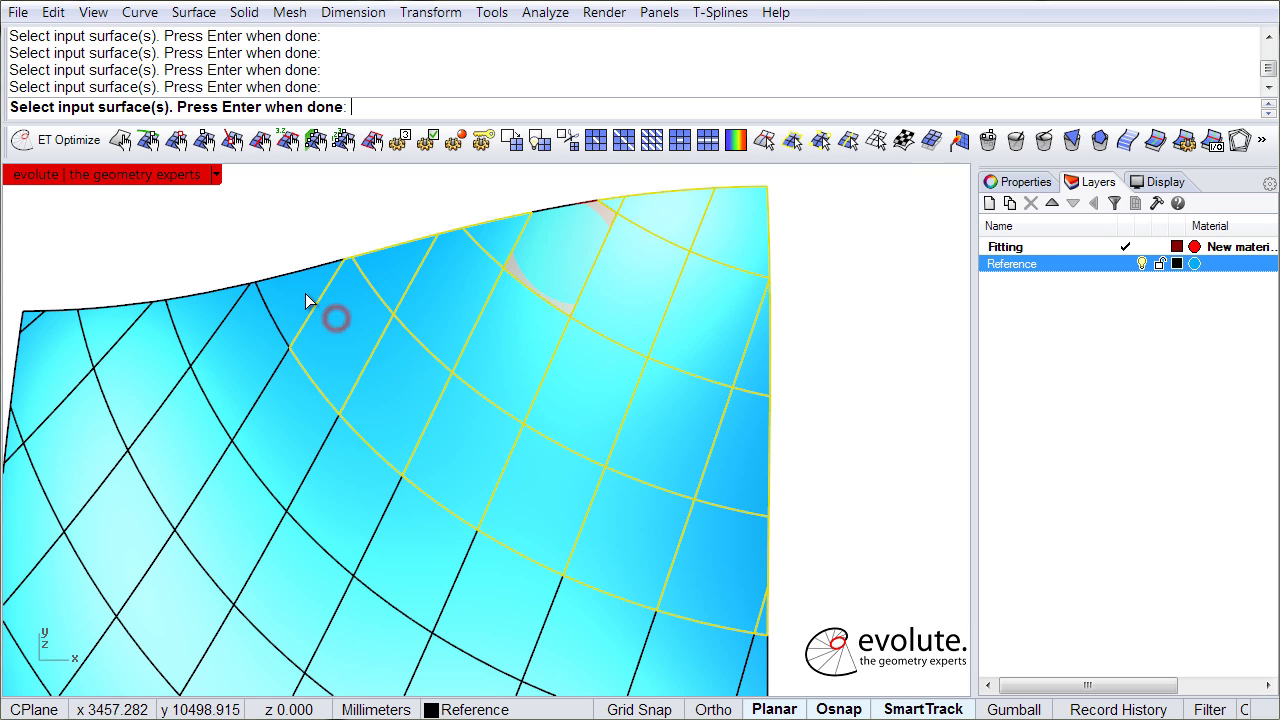
{"action": "left_click", "coordinate": [307, 298]}
{"action": "right_click", "coordinate": [317, 233]}
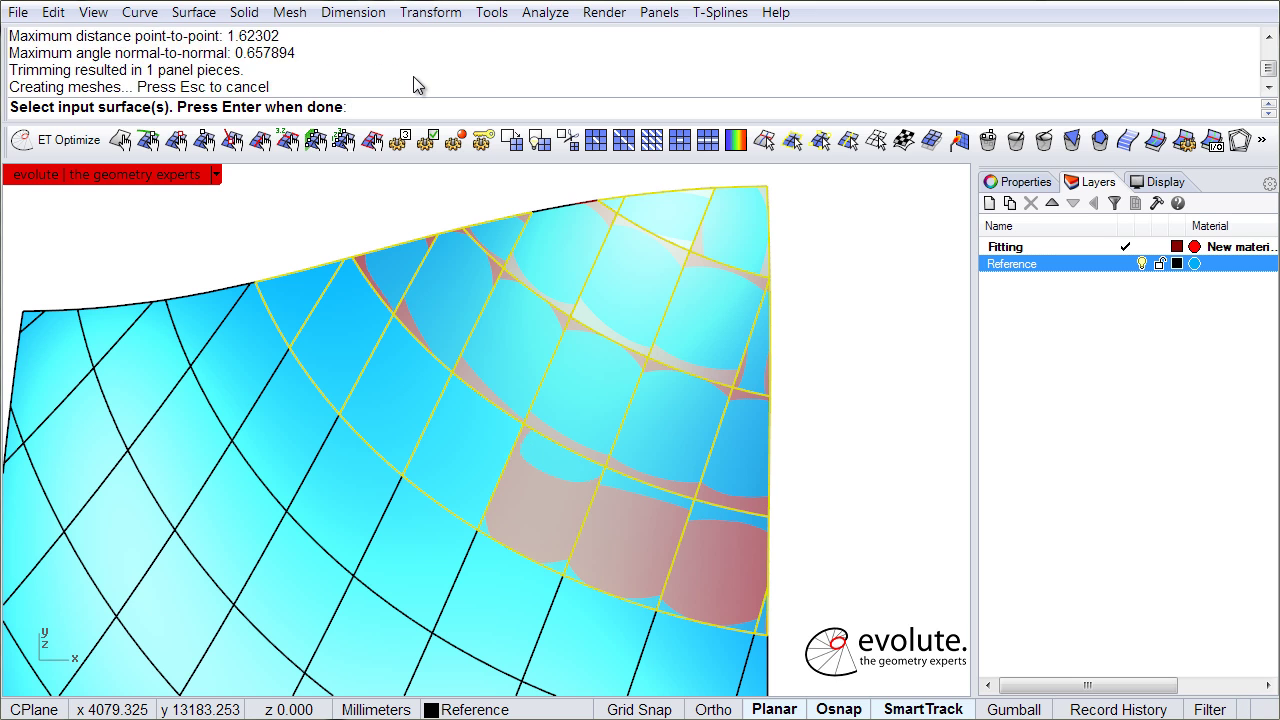
{"action": "key", "text": "Return"}
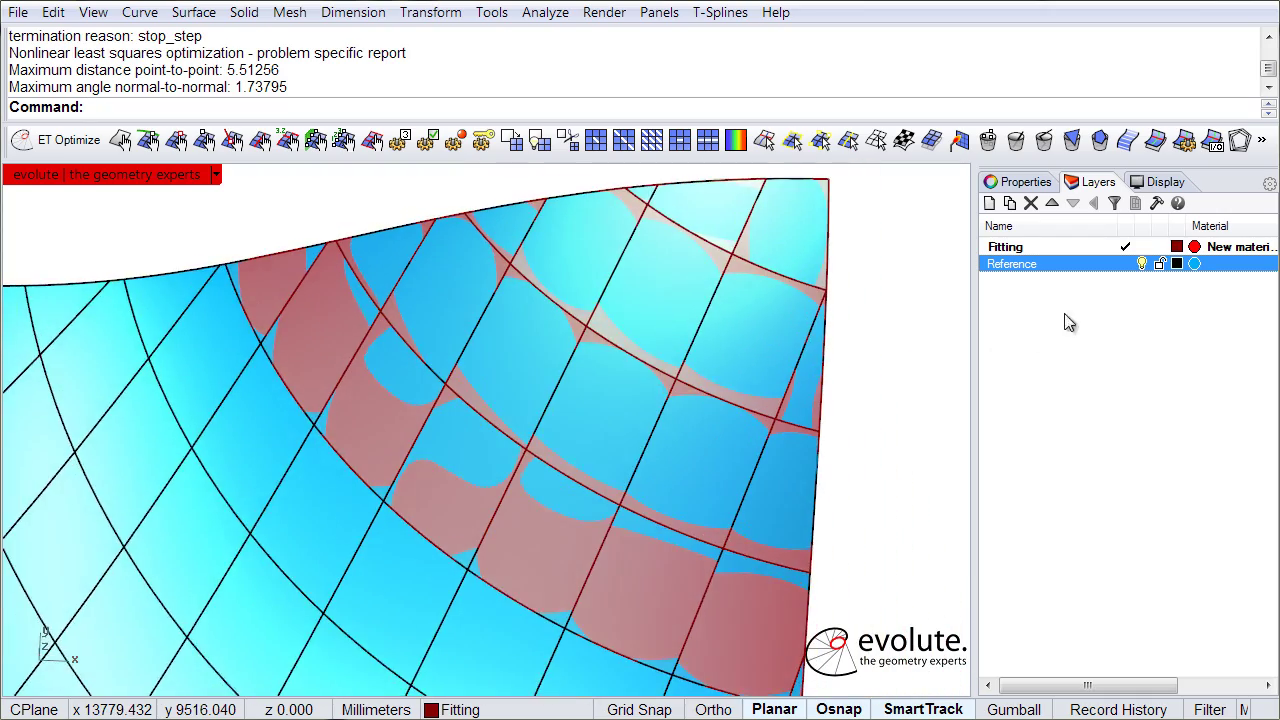
{"action": "left_click", "coordinate": [1141, 264]}
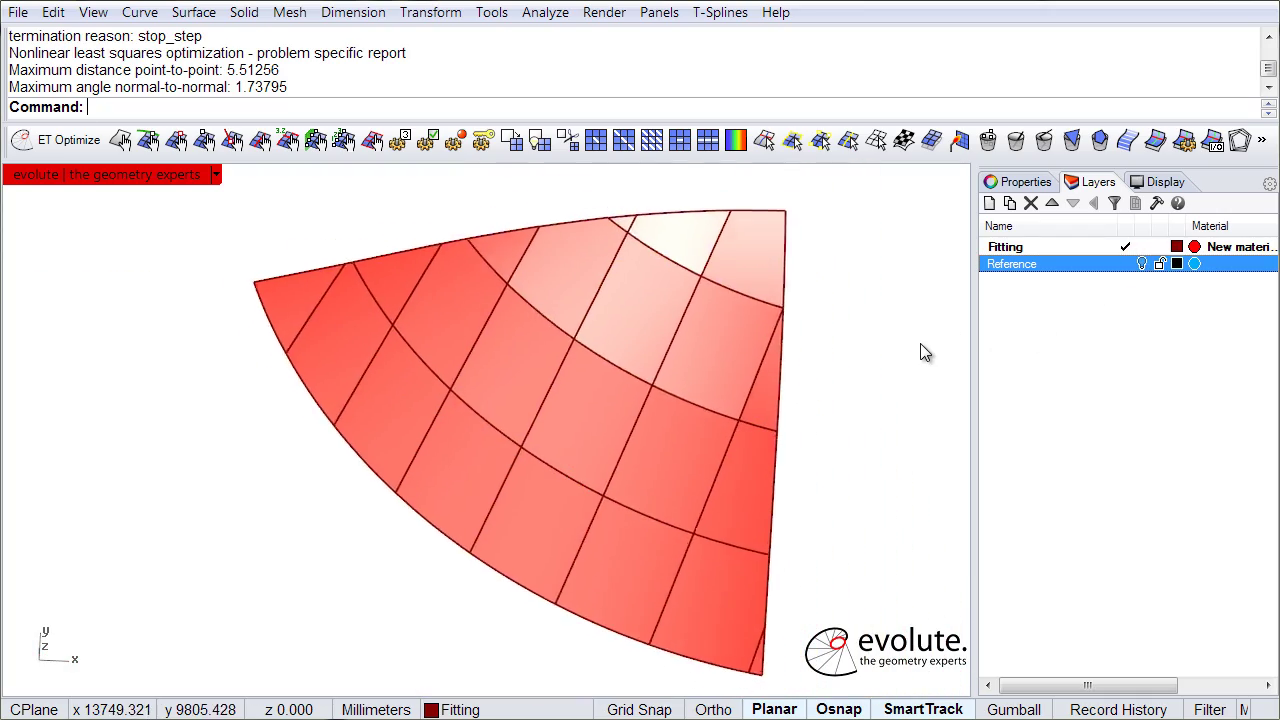
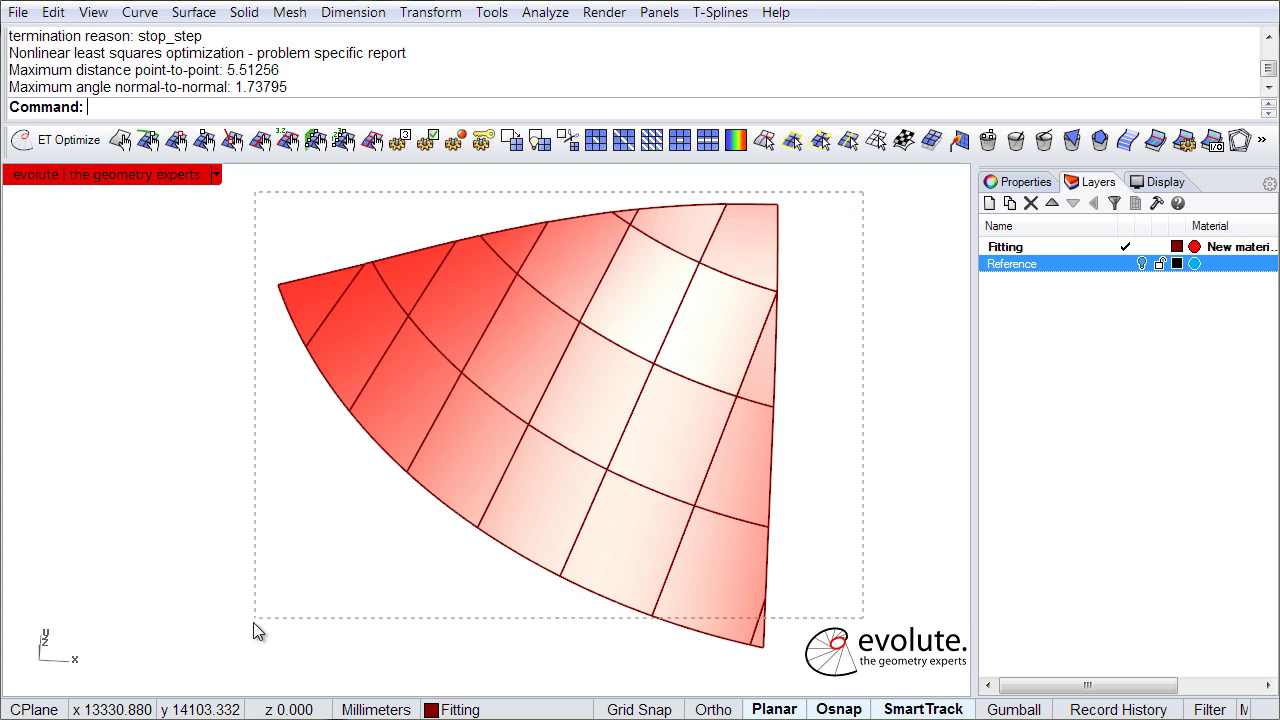
Group all the fitted panels, hide the group, and show the Reference layer
{"action": "left_click_drag", "start_coordinate": [253, 622], "coordinate": [252, 619]}
{"action": "key", "text": "ctrl+g"}
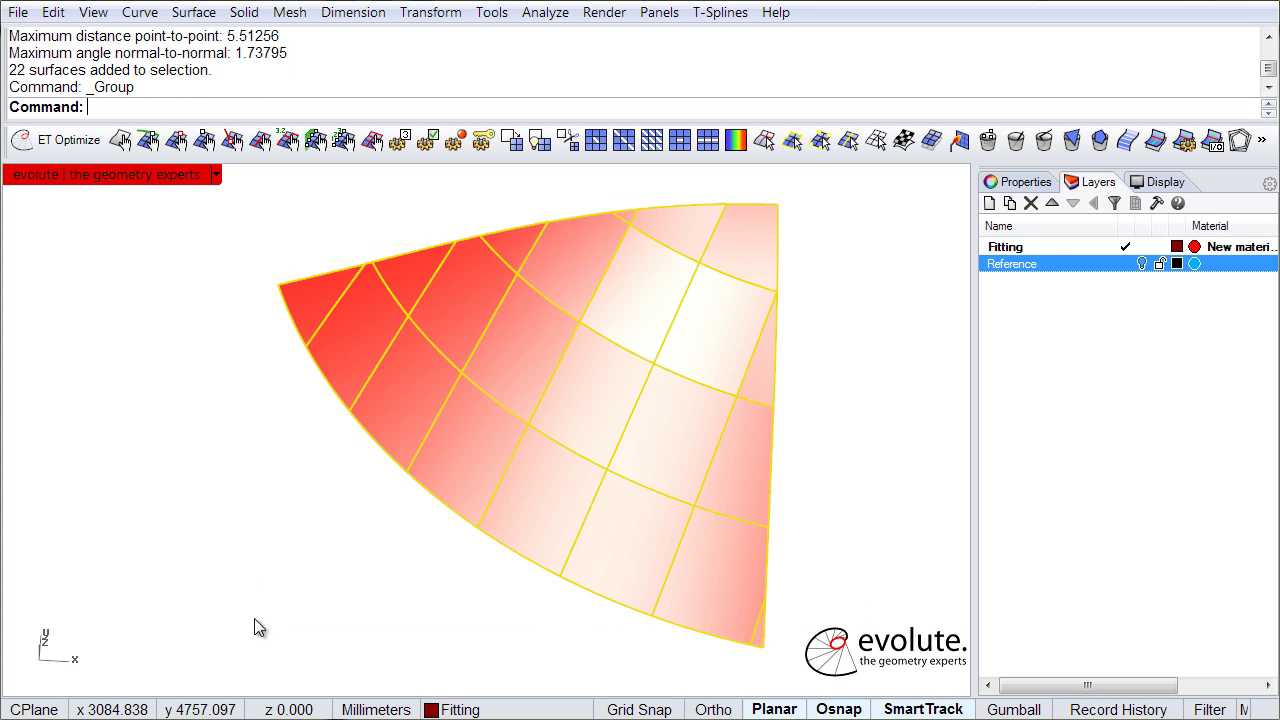
{"action": "key", "text": "ctrl+h"}
{"action": "left_click", "coordinate": [1141, 264]}
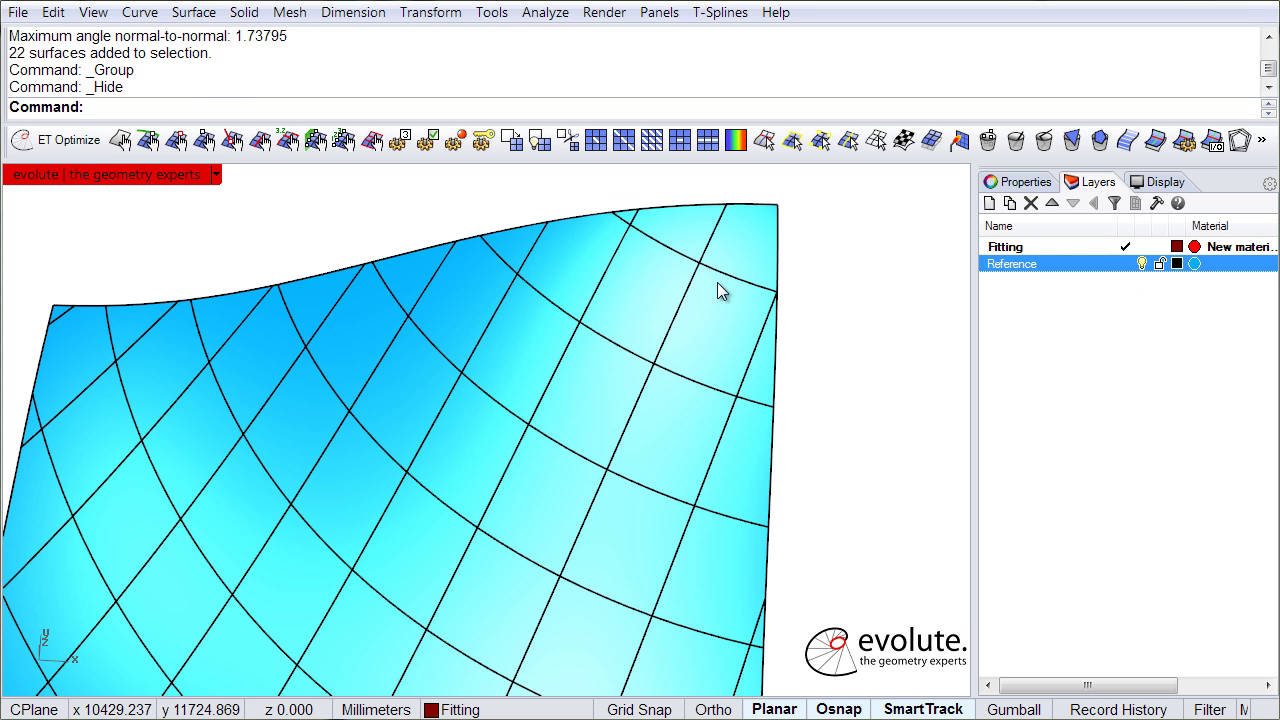
Copy one reference panel at the surface's upper edge into the empty space above the surface
{"action": "scroll", "coordinate": [643, 297], "scroll_direction": "up", "scroll_amount": 5}
{"action": "left_click", "coordinate": [614, 317]}
{"action": "right_click_drag", "start_coordinate": [627, 322], "coordinate": [722, 384]}
{"action": "type", "text": "c"}
{"action": "key", "text": "Return"}
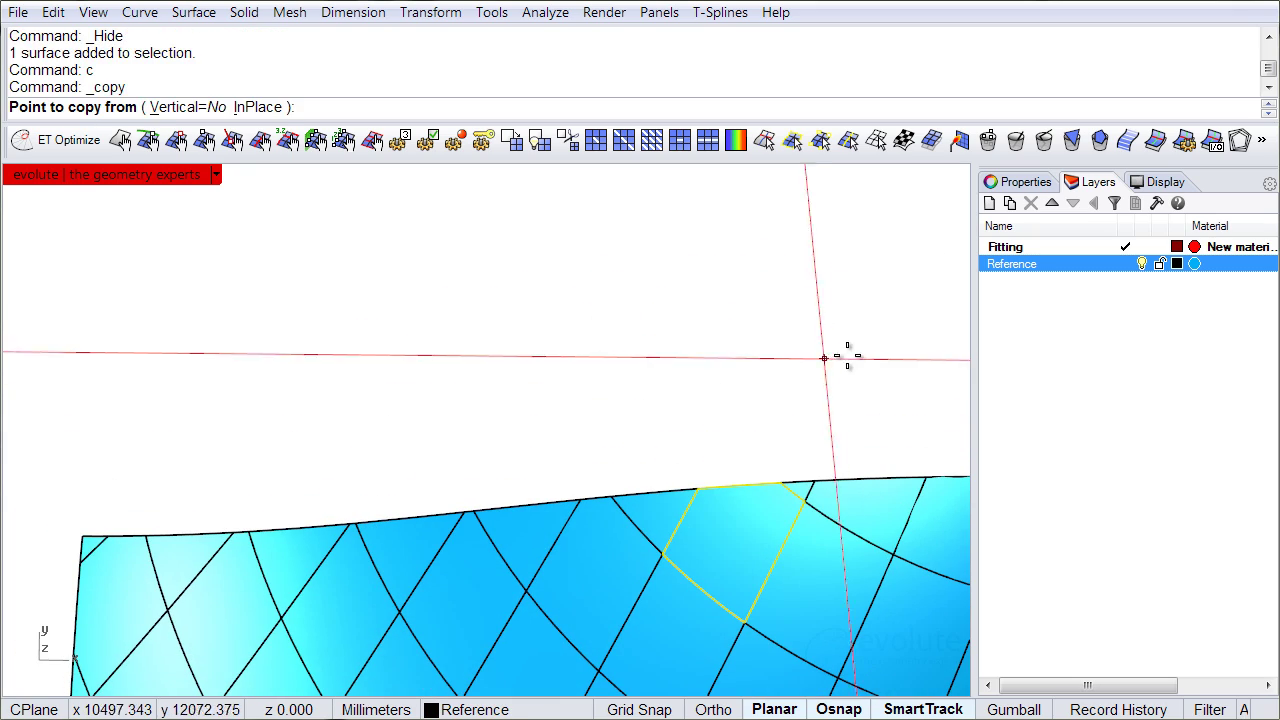
{"action": "left_click", "coordinate": [835, 410]}
{"action": "left_click", "coordinate": [494, 265]}
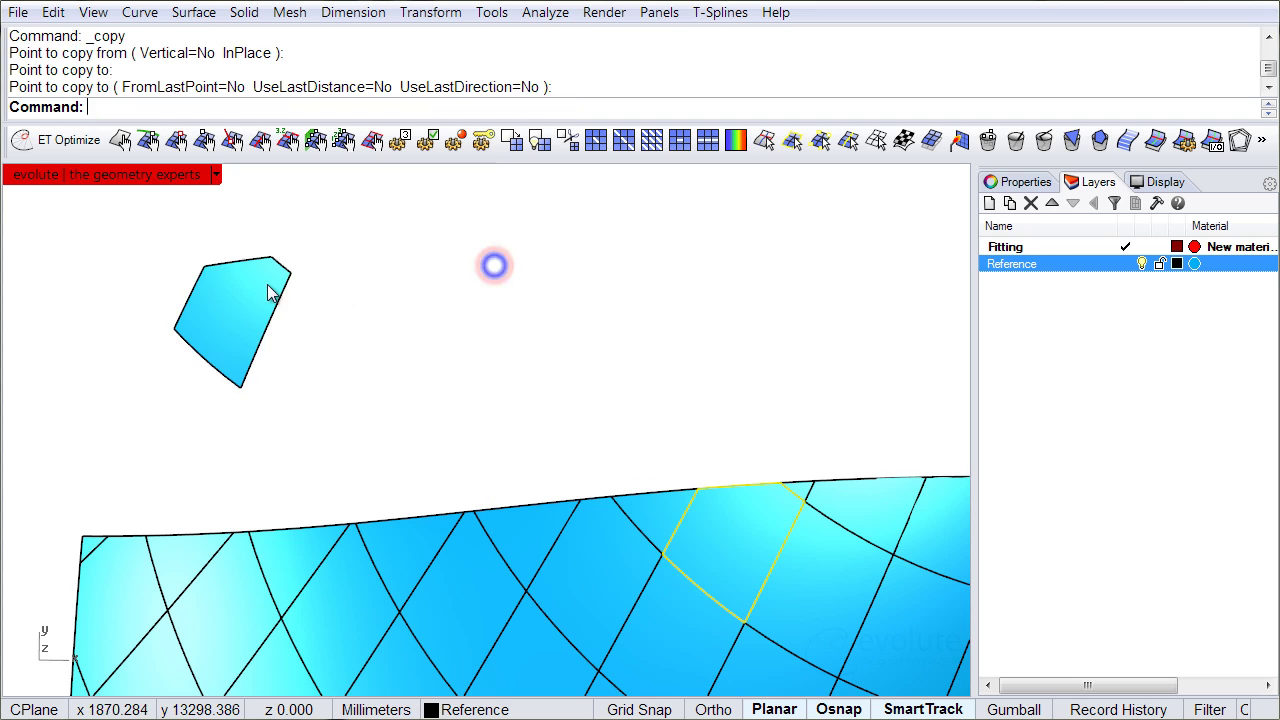
Copy the detached panel twice more, placing the copies beside it in an evenly spaced row
{"action": "left_click", "coordinate": [247, 289]}
{"action": "type", "text": "c"}
{"action": "key", "text": "Return"}
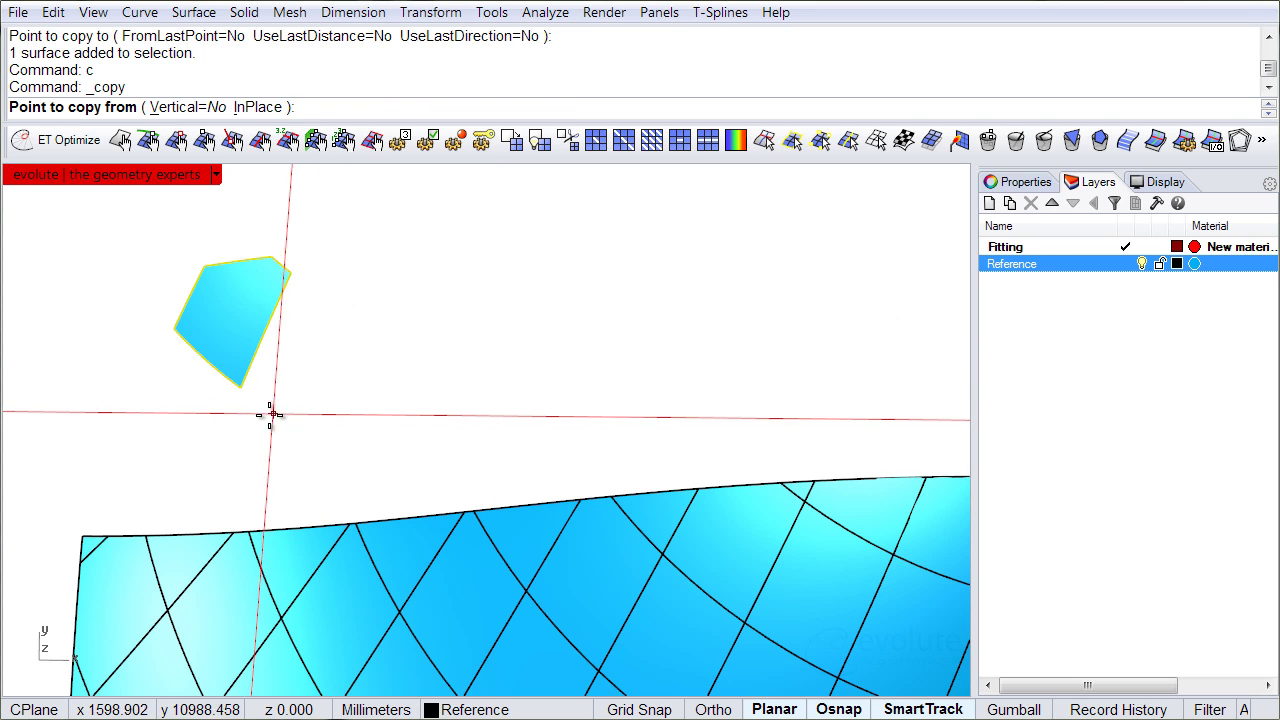
{"action": "left_click", "coordinate": [268, 415]}
{"action": "left_click", "coordinate": [372, 420]}
{"action": "left_click", "coordinate": [480, 420]}
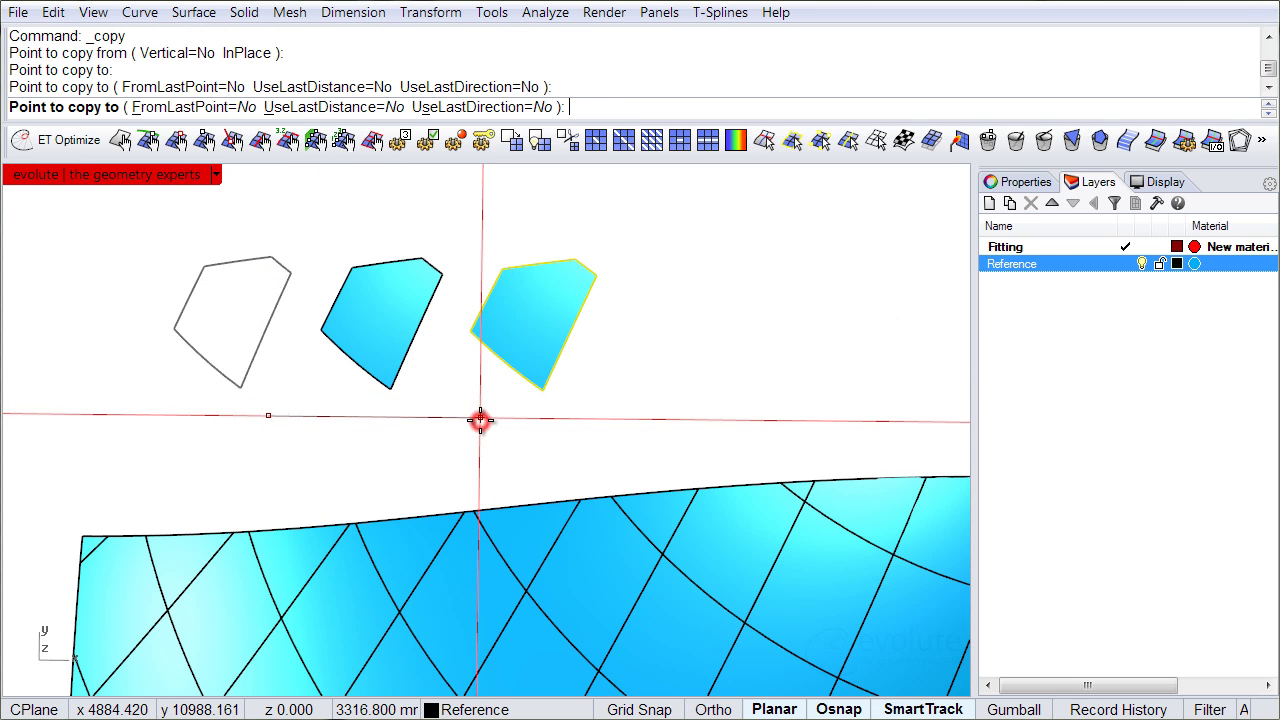
{"action": "right_click", "coordinate": [480, 420]}
{"action": "left_click", "coordinate": [433, 425]}
Set the default panel type for fitting to DoubleCylinder
{"action": "scroll", "coordinate": [484, 383], "scroll_direction": "up", "scroll_amount": 8}
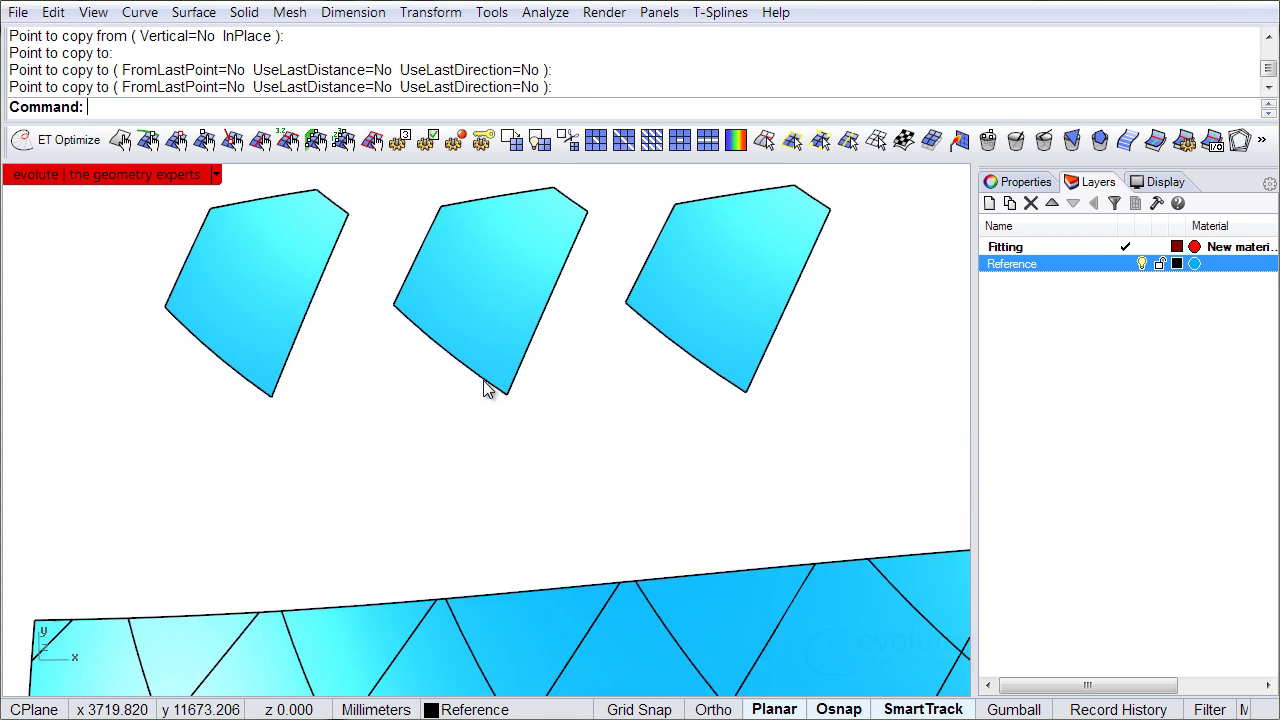
{"action": "scroll", "coordinate": [482, 378], "scroll_direction": "up", "scroll_amount": 1}
{"action": "right_click_drag", "start_coordinate": [482, 378], "coordinate": [538, 370], "text": "shift"}
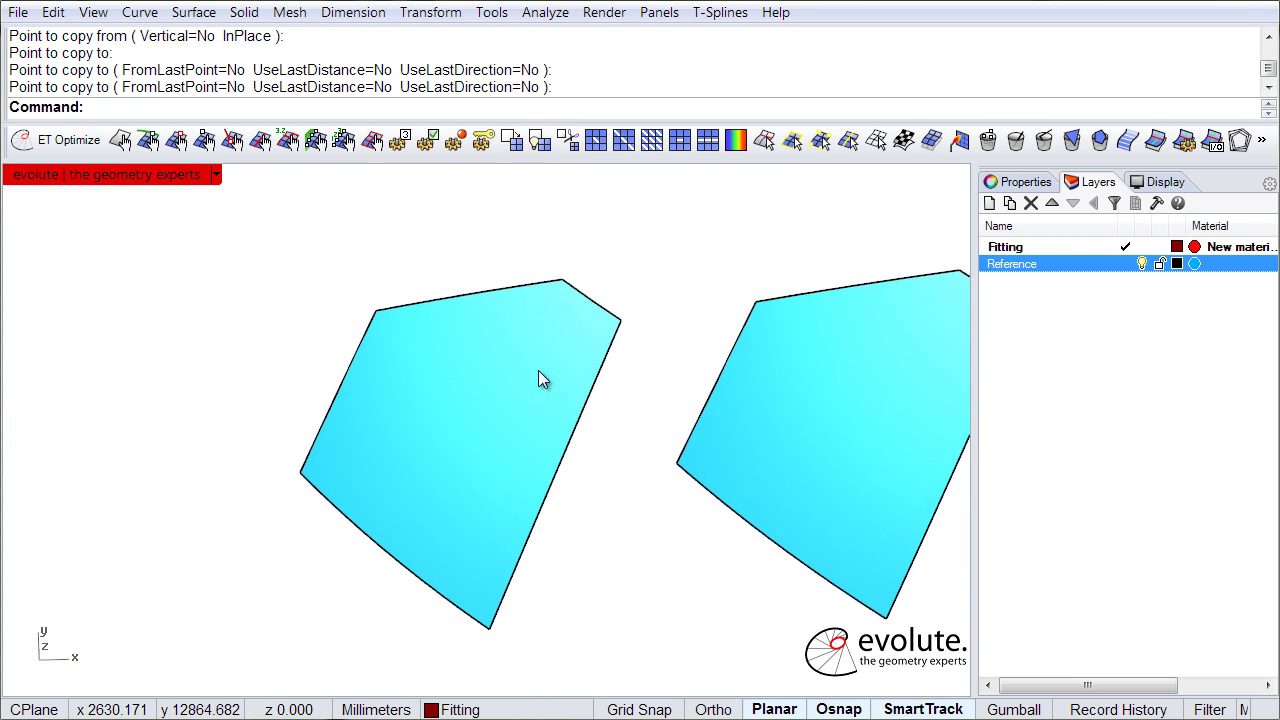
{"action": "left_click", "coordinate": [1155, 143]}
{"action": "left_click", "coordinate": [437, 107]}
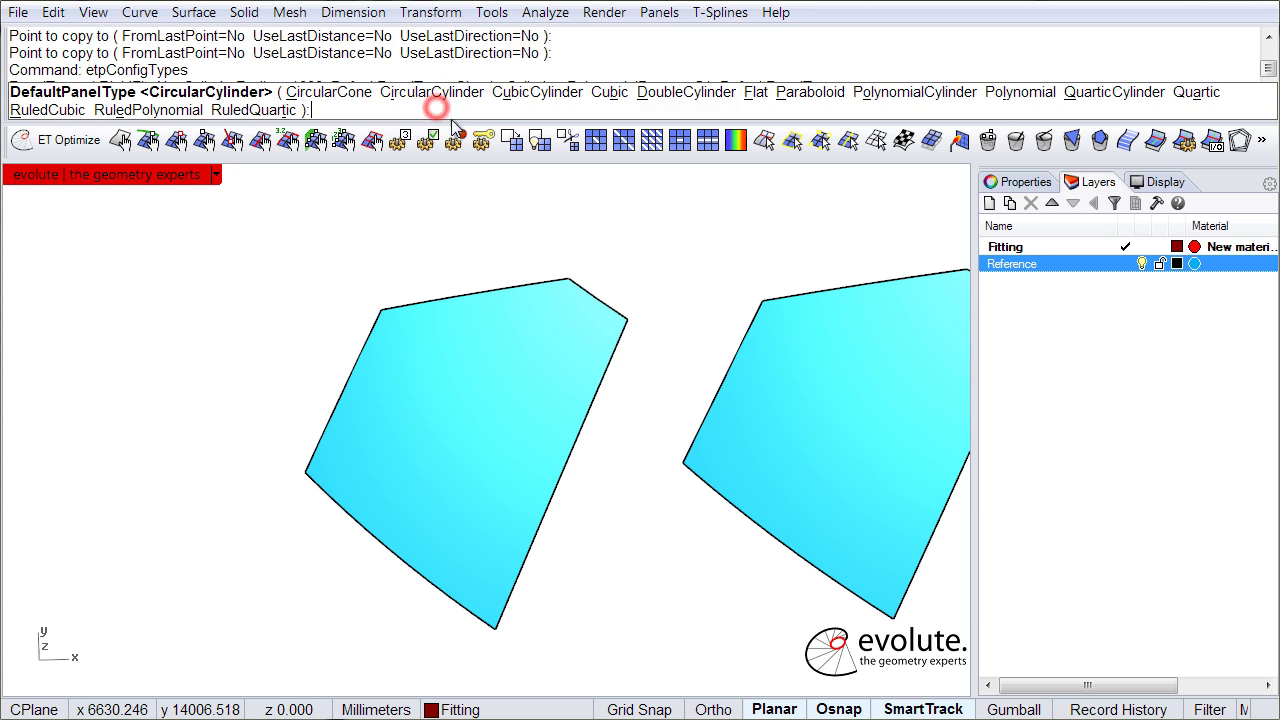
{"action": "left_click", "coordinate": [686, 92]}
{"action": "right_click", "coordinate": [634, 198]}
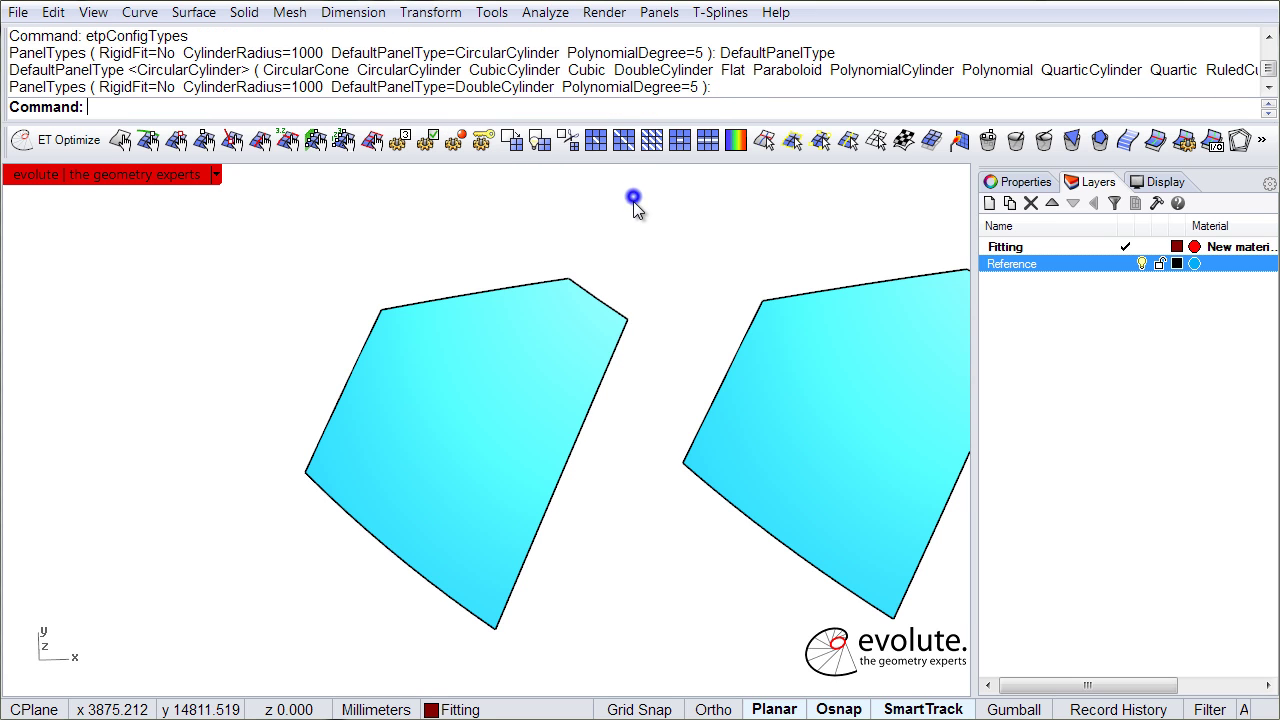
Fit a double-cylinder panel to the first detached reference panel in the row
{"action": "left_click", "coordinate": [1155, 140]}
{"action": "left_click", "coordinate": [530, 344]}
{"action": "right_click", "coordinate": [588, 408]}
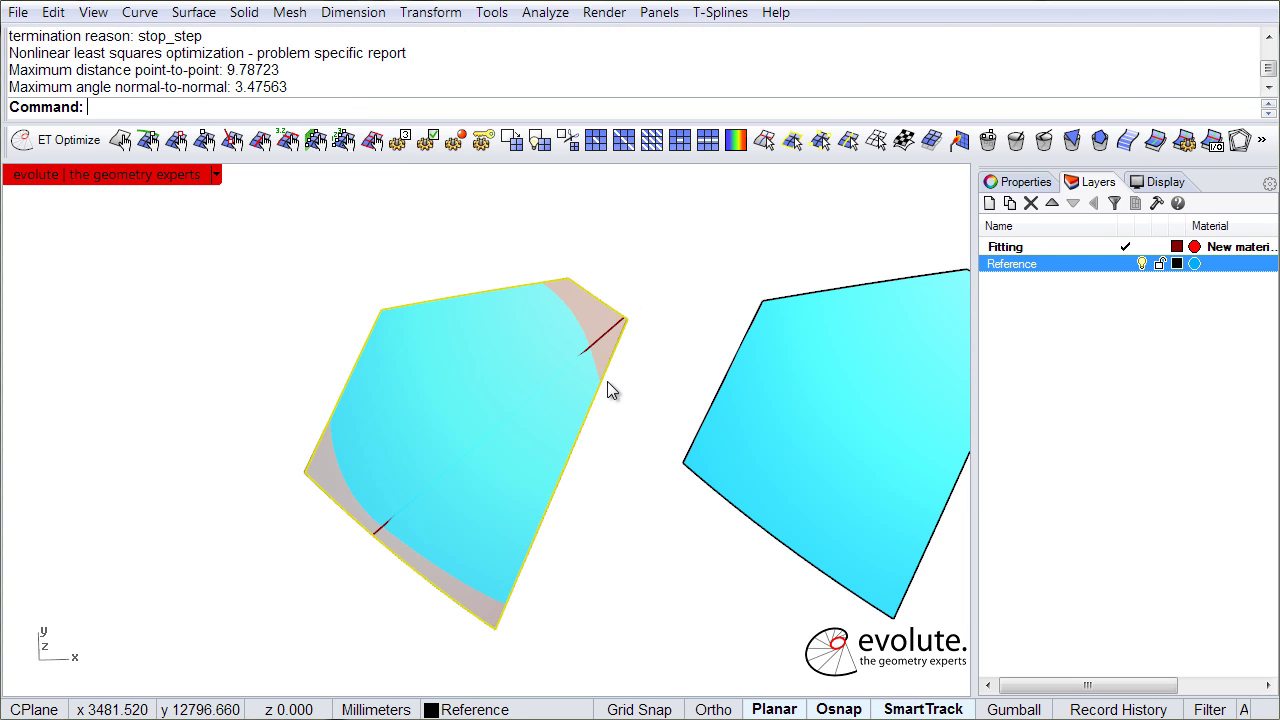
Examine from several angles how closely the double-cylinder panel follows its reference panel
{"action": "right_click_drag", "start_coordinate": [626, 414], "coordinate": [643, 359]}
{"action": "key", "text": "Down"}
{"action": "key", "text": "Down"}
{"action": "key", "text": "Down"}
{"action": "key", "text": "Down"}
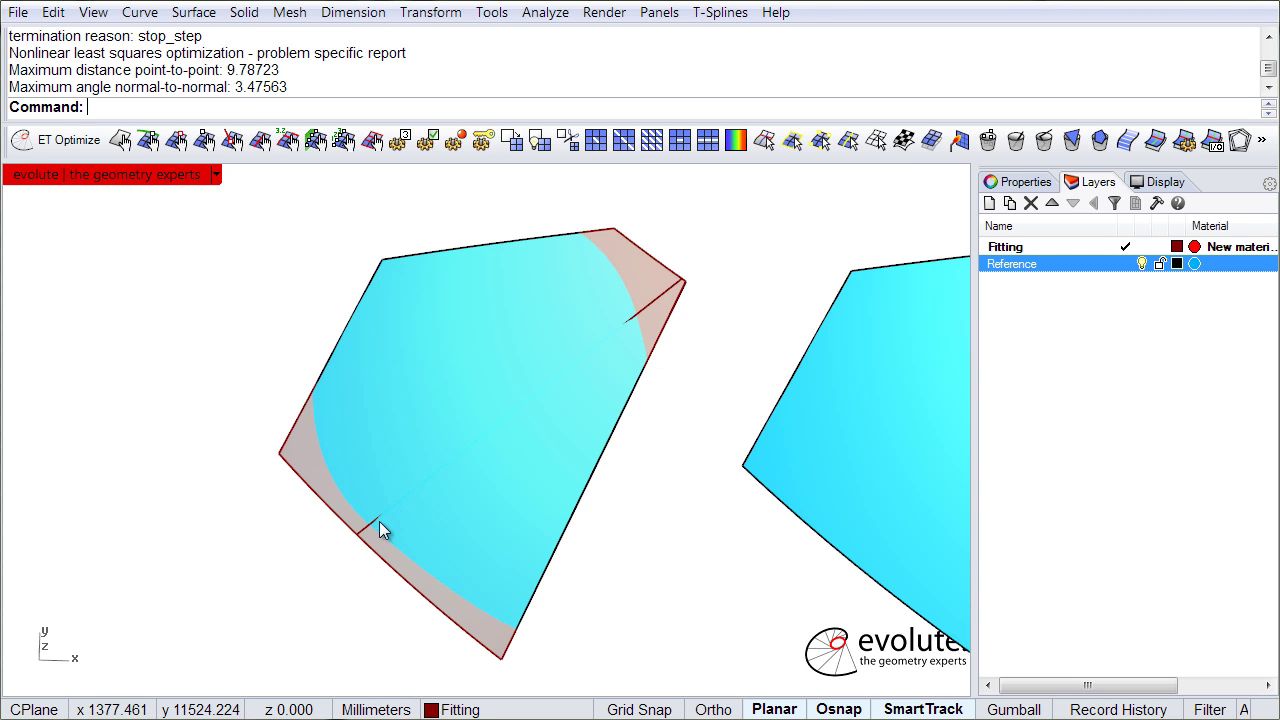
{"action": "right_click_drag", "start_coordinate": [400, 528], "coordinate": [468, 488]}
{"action": "key", "text": "Down"}
{"action": "key", "text": "Down"}
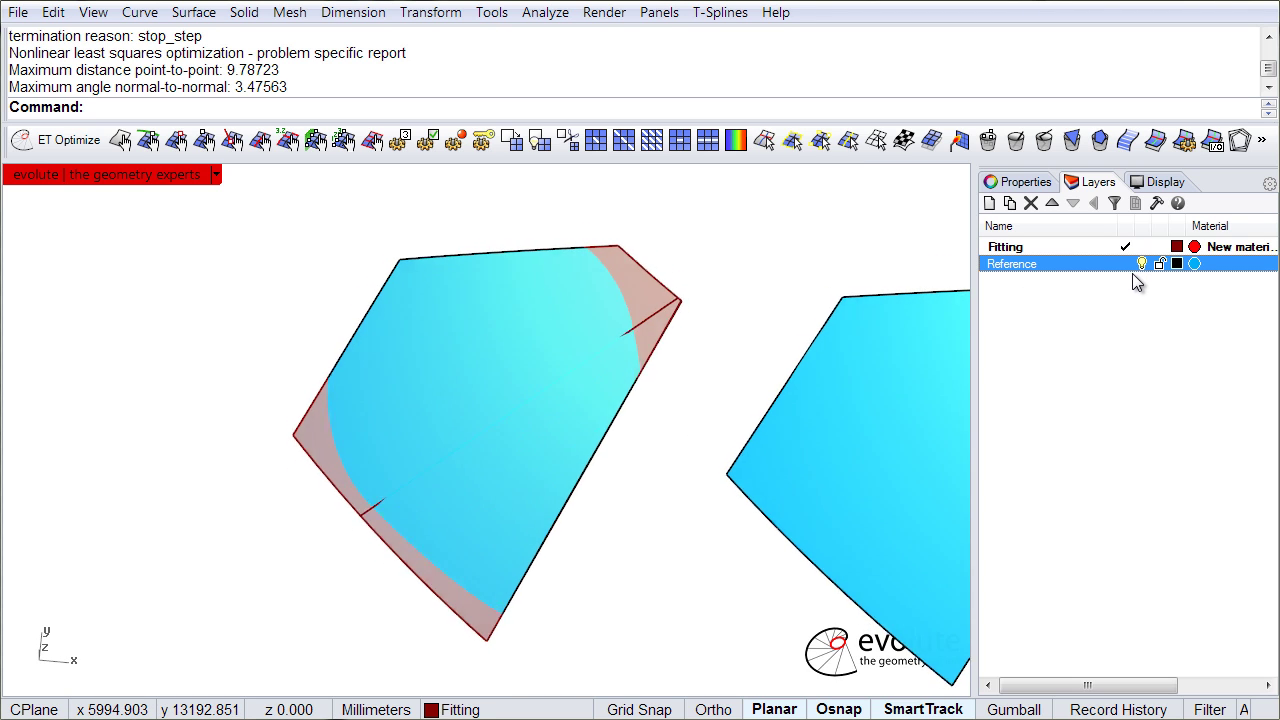
{"action": "key", "text": "Down"}
{"action": "key", "text": "Down"}
{"action": "key", "text": "Down"}
{"action": "key", "text": "Down"}
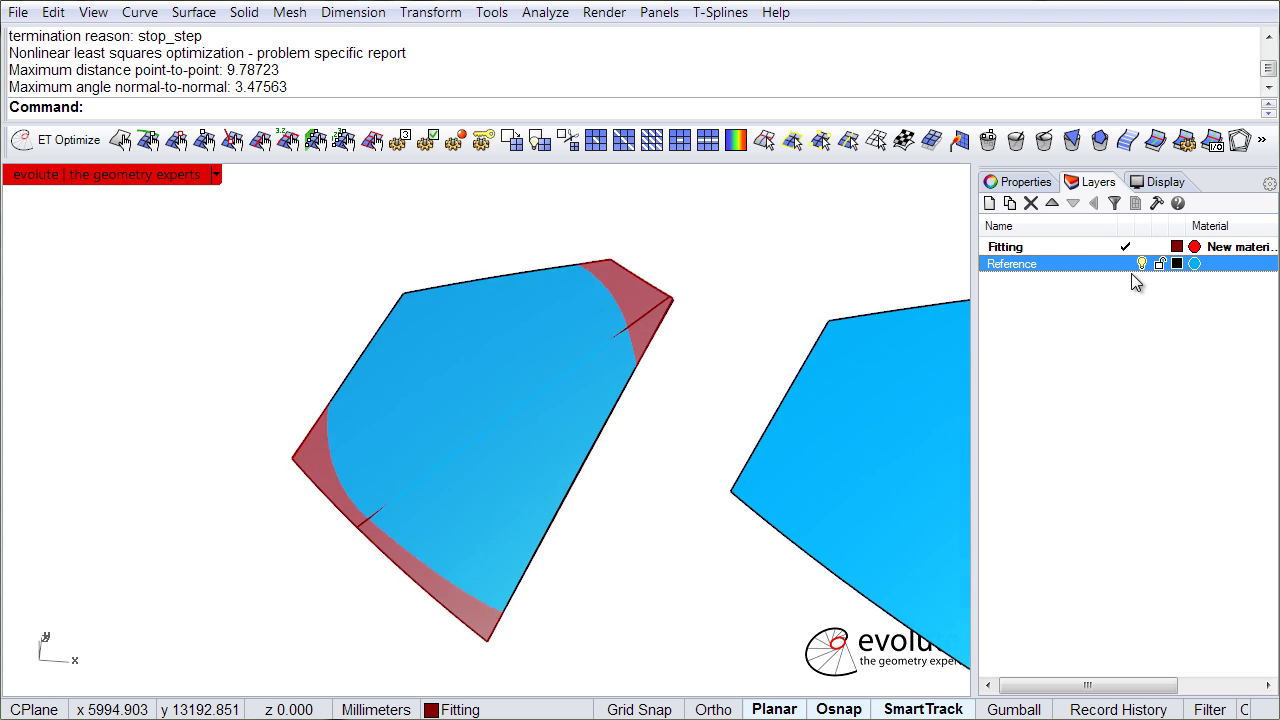
{"action": "key", "text": "Down"}
{"action": "key", "text": "Down"}
{"action": "key", "text": "Down"}
{"action": "key", "text": "Down"}
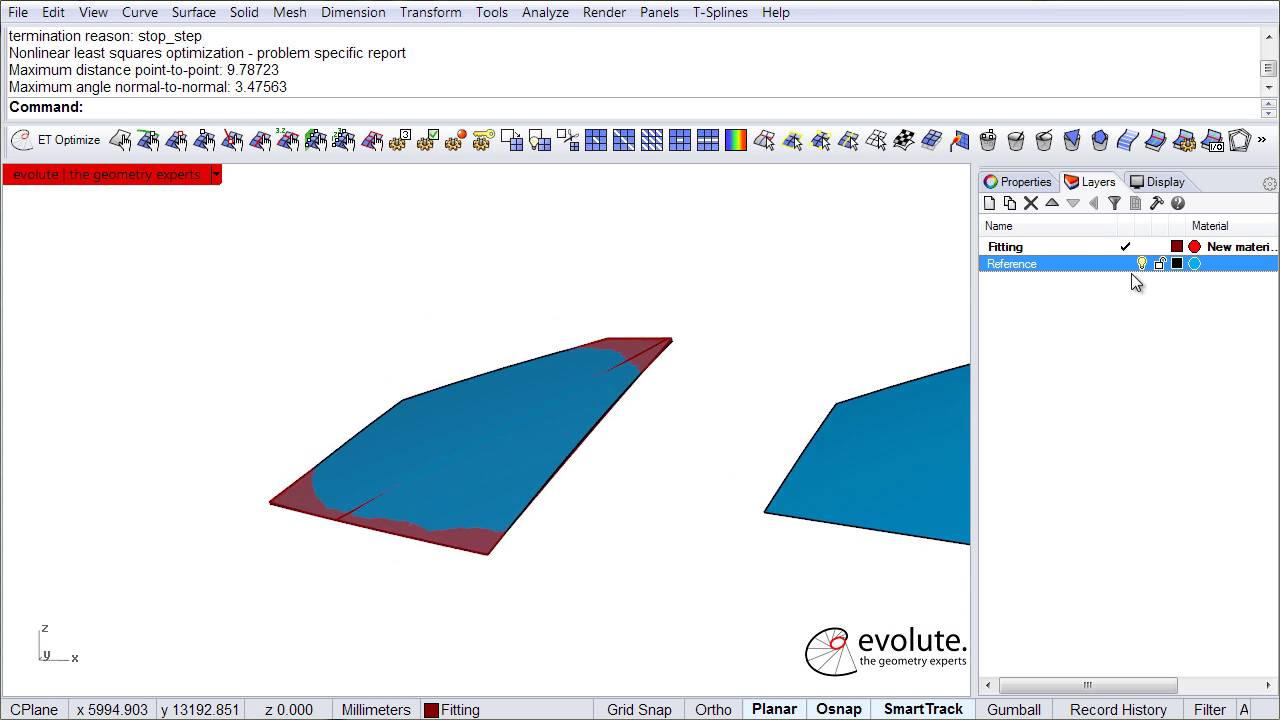
{"action": "key", "text": "Down"}
{"action": "key", "text": "Down"}
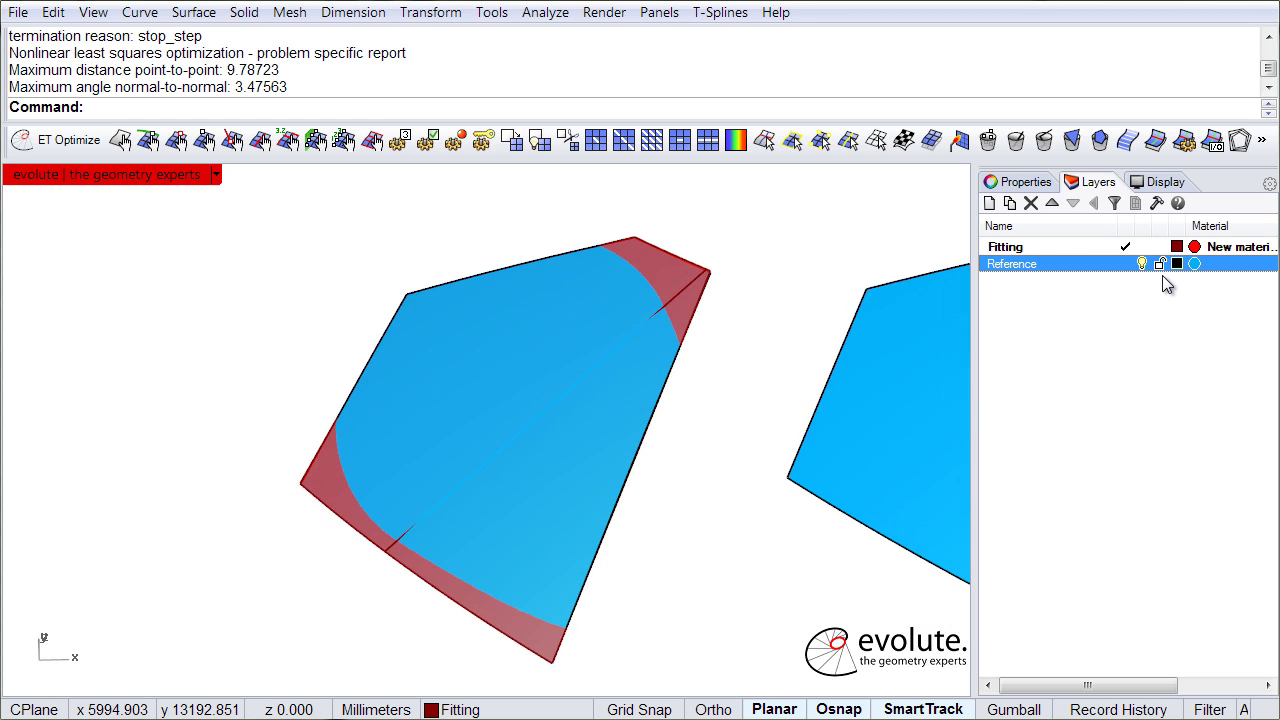
Hide the Reference layer and explode the fitted double-cylinder panel into its separate surfaces
{"action": "left_click", "coordinate": [1143, 265]}
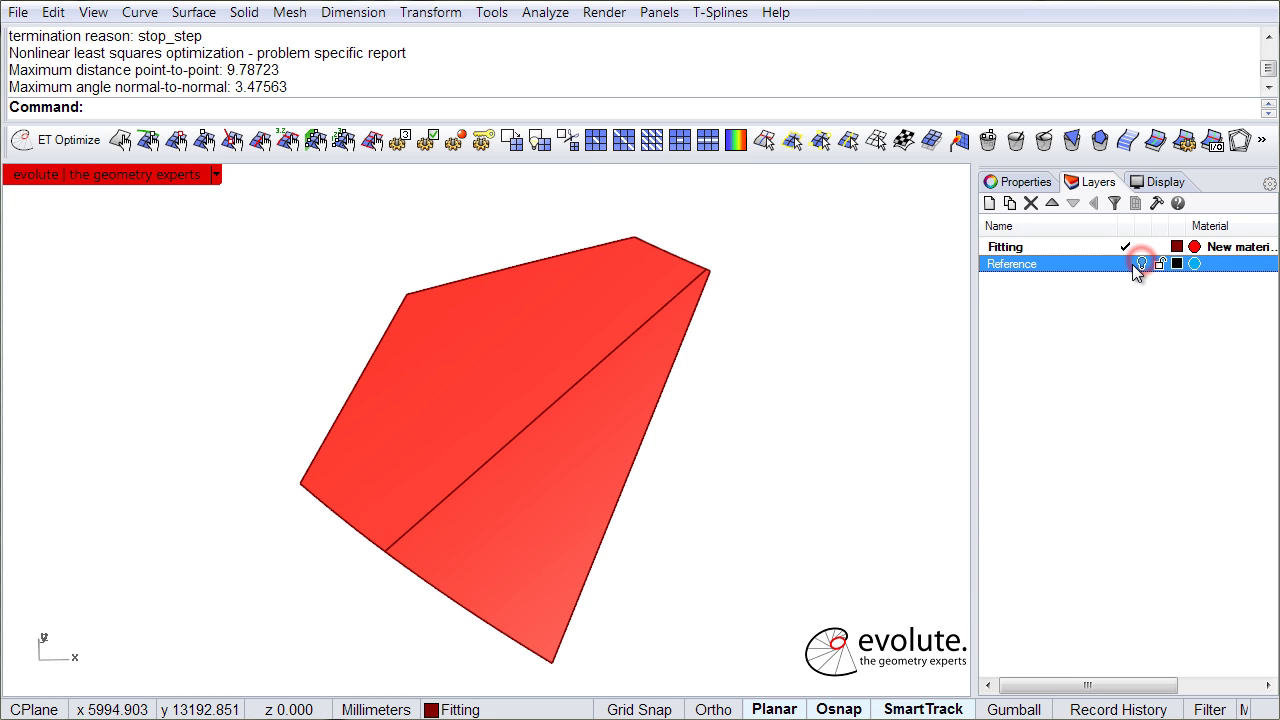
{"action": "key", "text": "Down"}
{"action": "key", "text": "Down"}
{"action": "key", "text": "Down"}
{"action": "key", "text": "Down"}
{"action": "key", "text": "Down"}
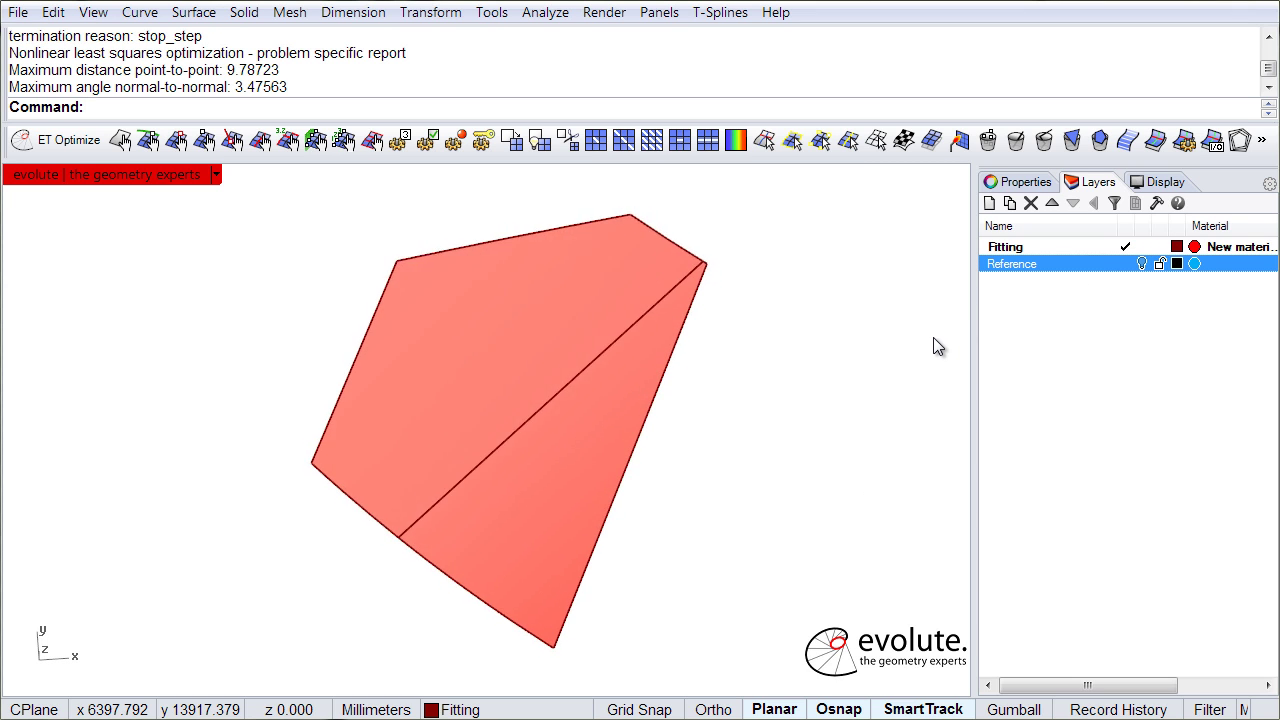
{"action": "left_click", "coordinate": [550, 380]}
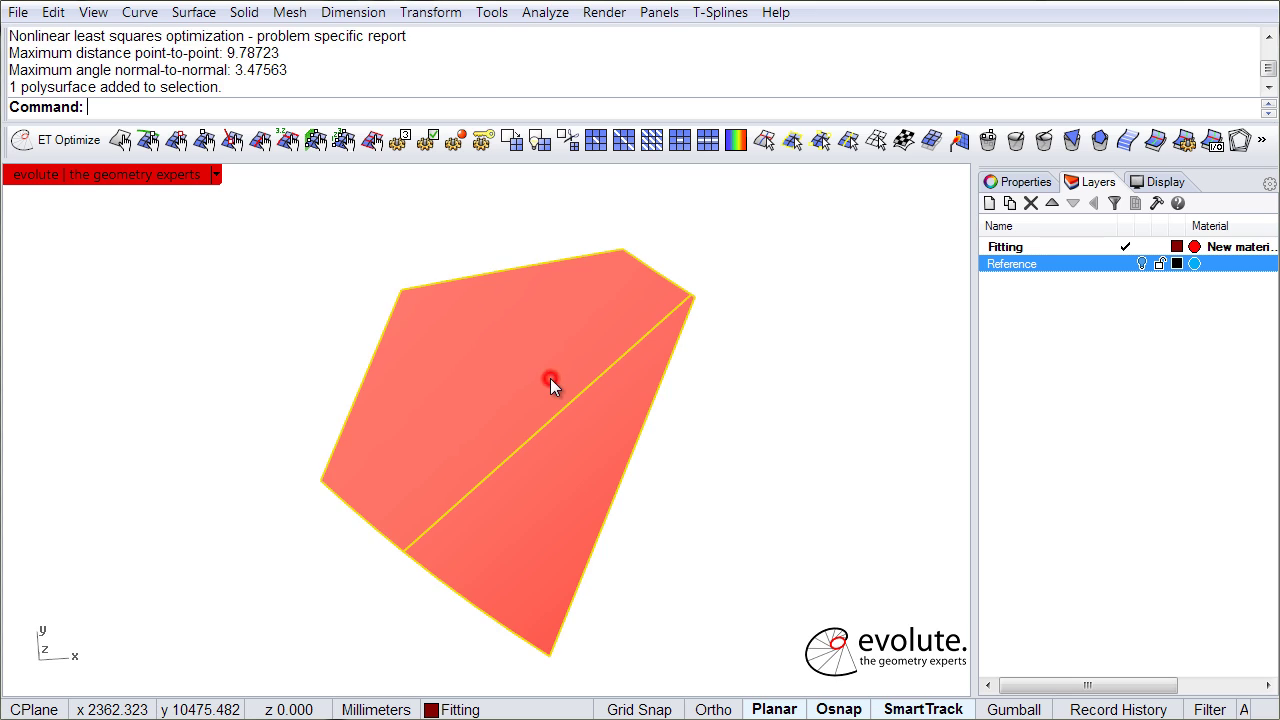
{"action": "type", "text": "explode"}
{"action": "key", "text": "Return"}
{"action": "left_click", "coordinate": [717, 410]}
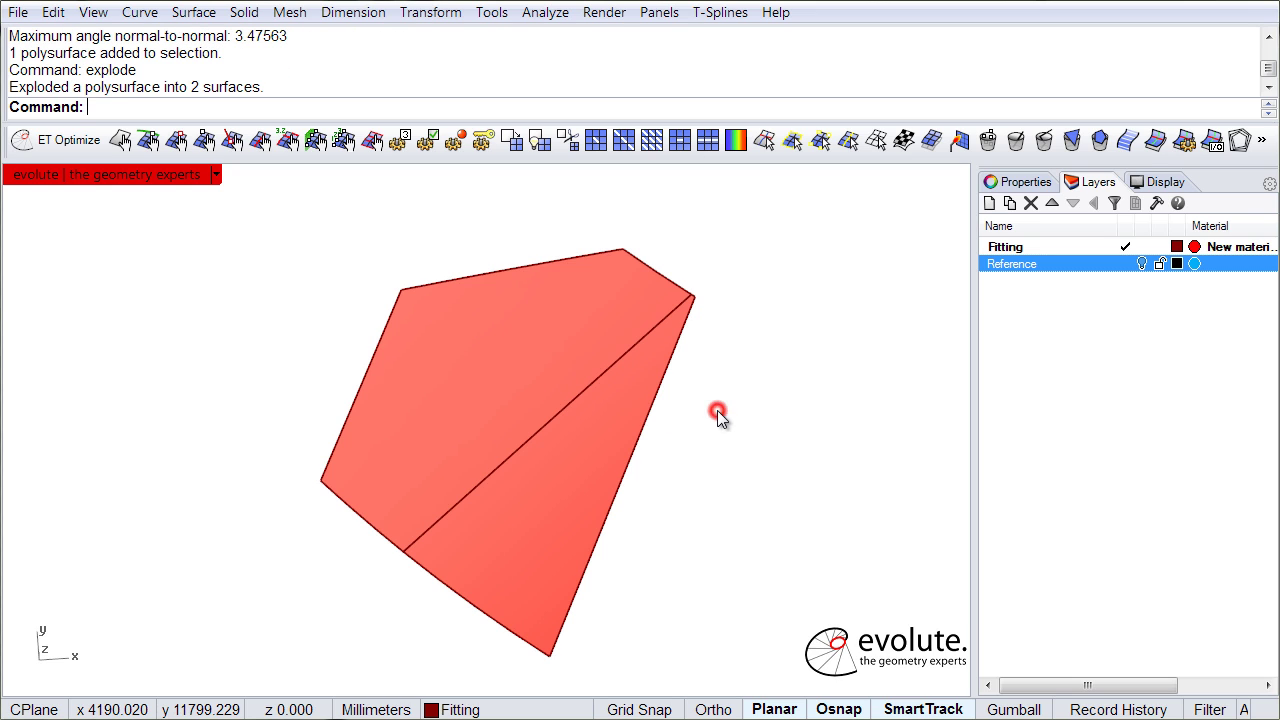
Generate the full cylinders that the two exploded panel surfaces belong to
{"action": "left_click", "coordinate": [1263, 142]}
{"action": "left_click", "coordinate": [1025, 190]}
{"action": "left_click", "coordinate": [638, 316]}
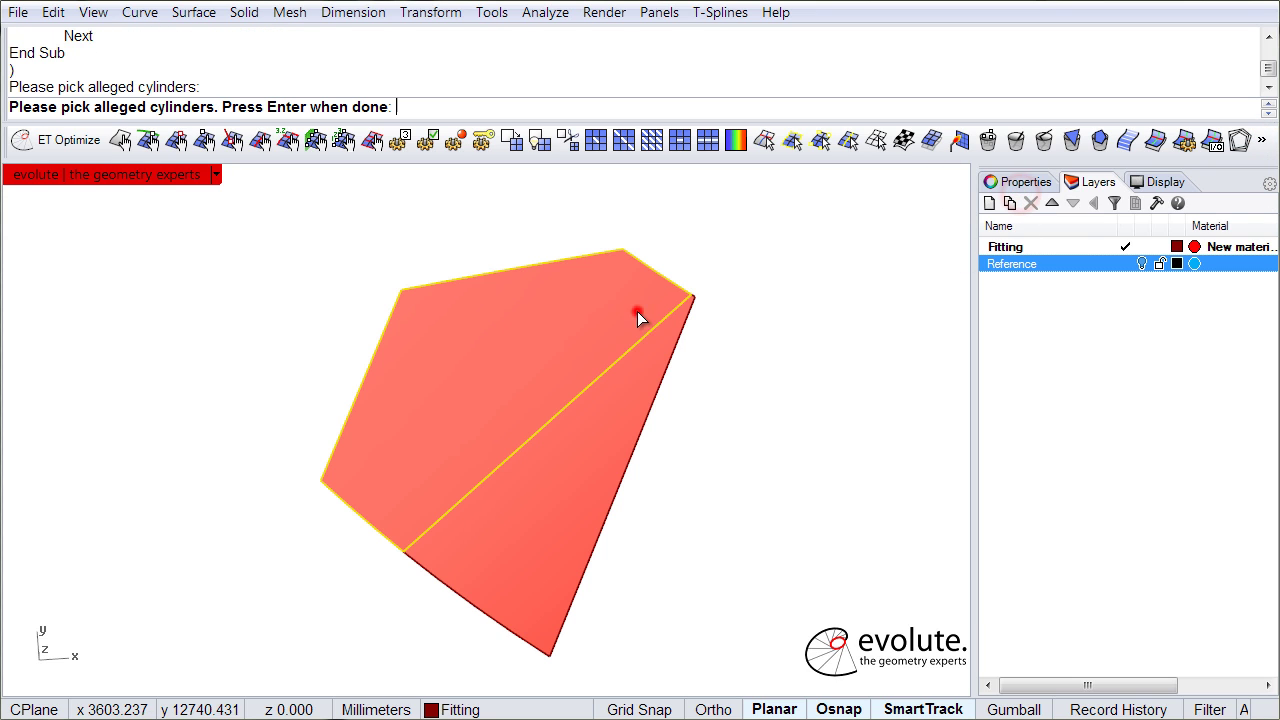
{"action": "left_click", "coordinate": [638, 364]}
{"action": "right_click", "coordinate": [739, 368]}
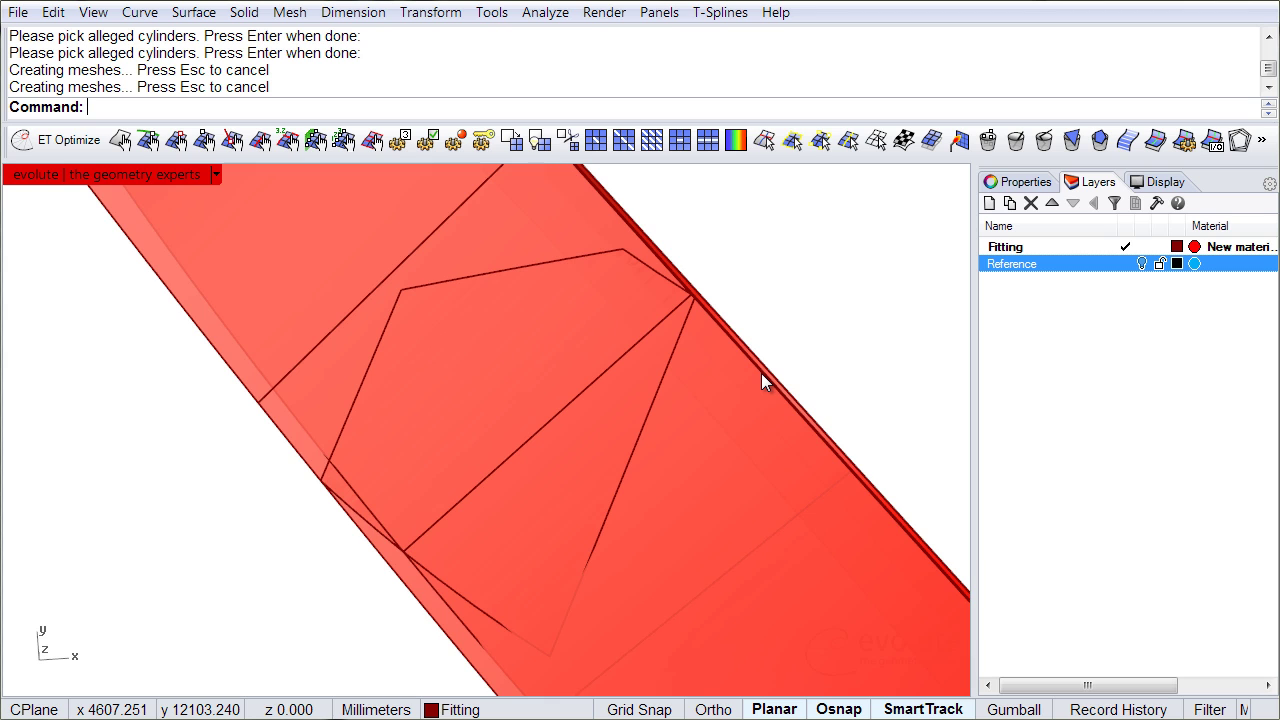
Examine from several angles how the two full cylinders meet along the panel's shared edge
{"action": "right_click_drag", "start_coordinate": [761, 373], "coordinate": [761, 373]}
{"action": "scroll", "coordinate": [761, 373], "scroll_direction": "down", "scroll_amount": 5}
{"action": "scroll", "coordinate": [758, 375], "scroll_direction": "down", "scroll_amount": 10}
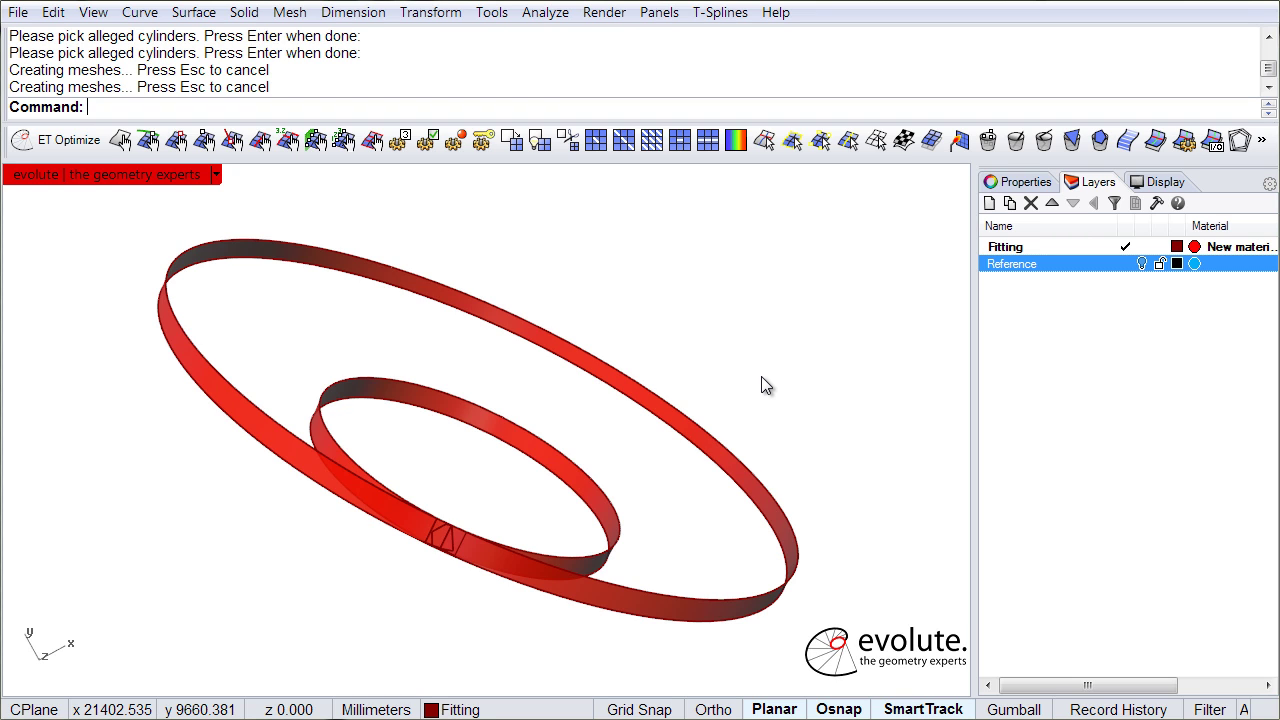
{"action": "key", "text": "Down"}
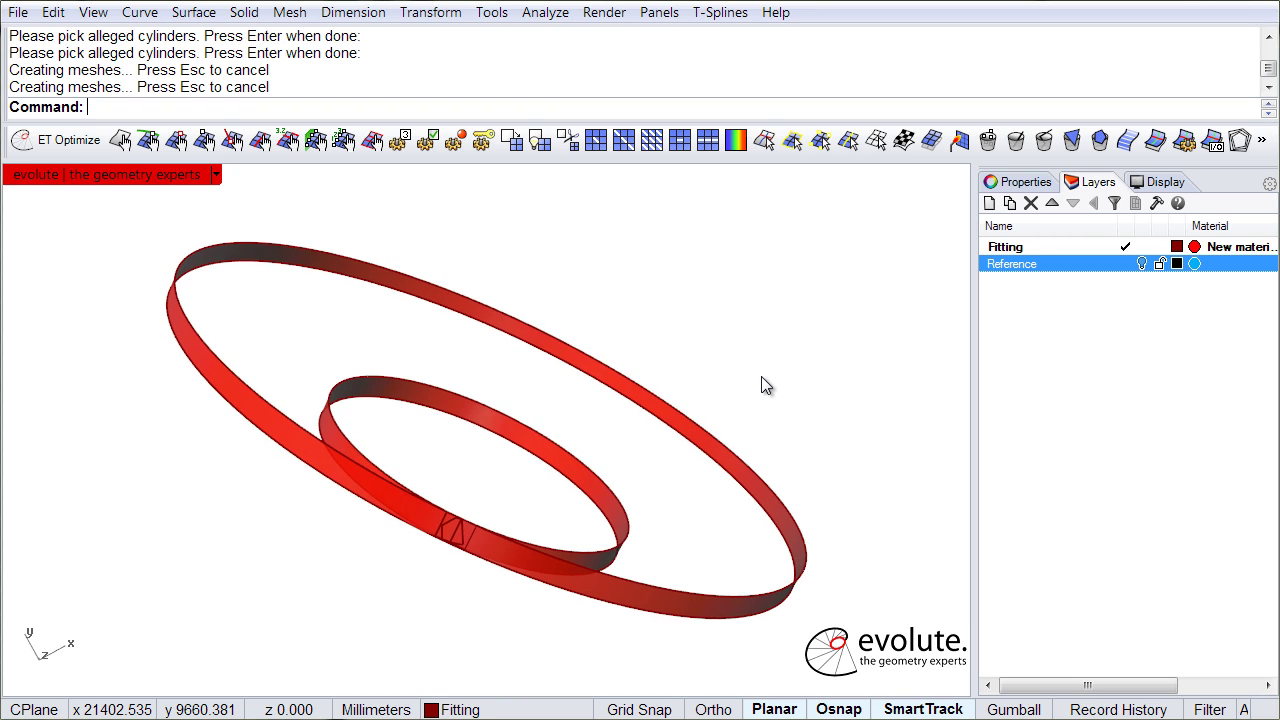
{"action": "key", "text": "Down"}
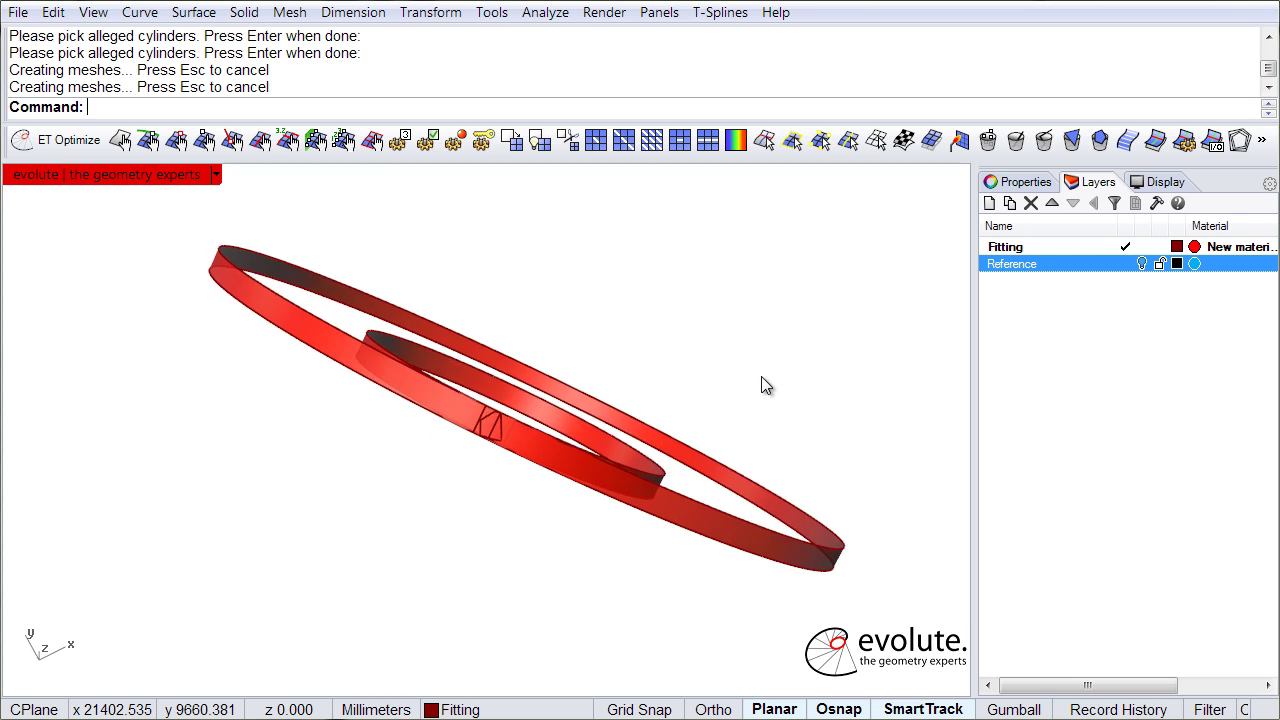
{"action": "key", "text": "Down"}
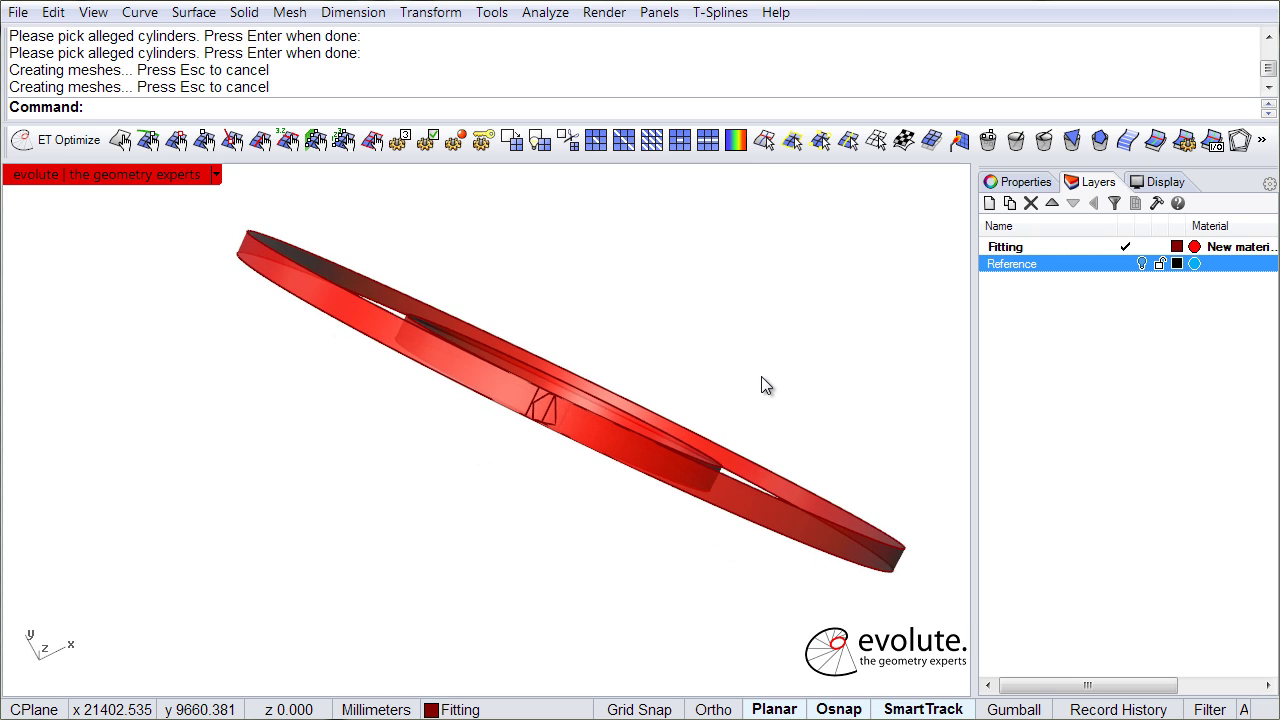
{"action": "key", "text": "Down"}
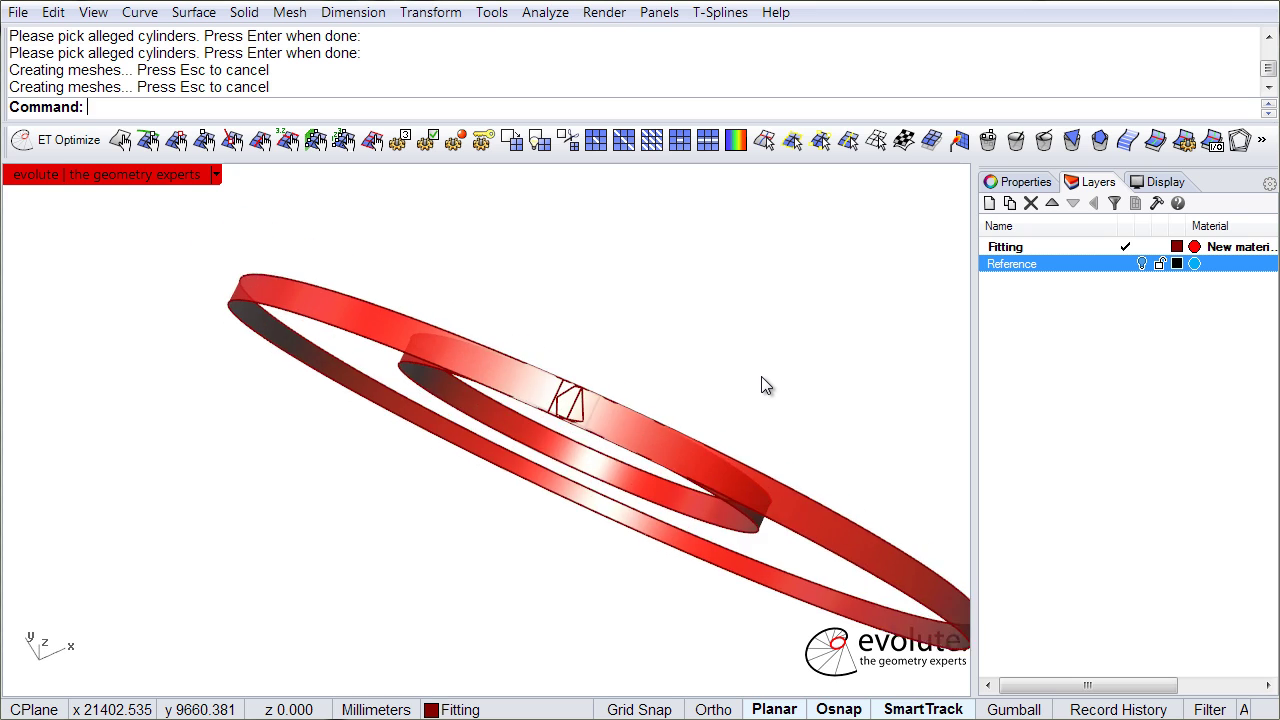
{"action": "scroll", "coordinate": [754, 381], "scroll_direction": "up", "scroll_amount": 3}
{"action": "key", "text": "Up"}
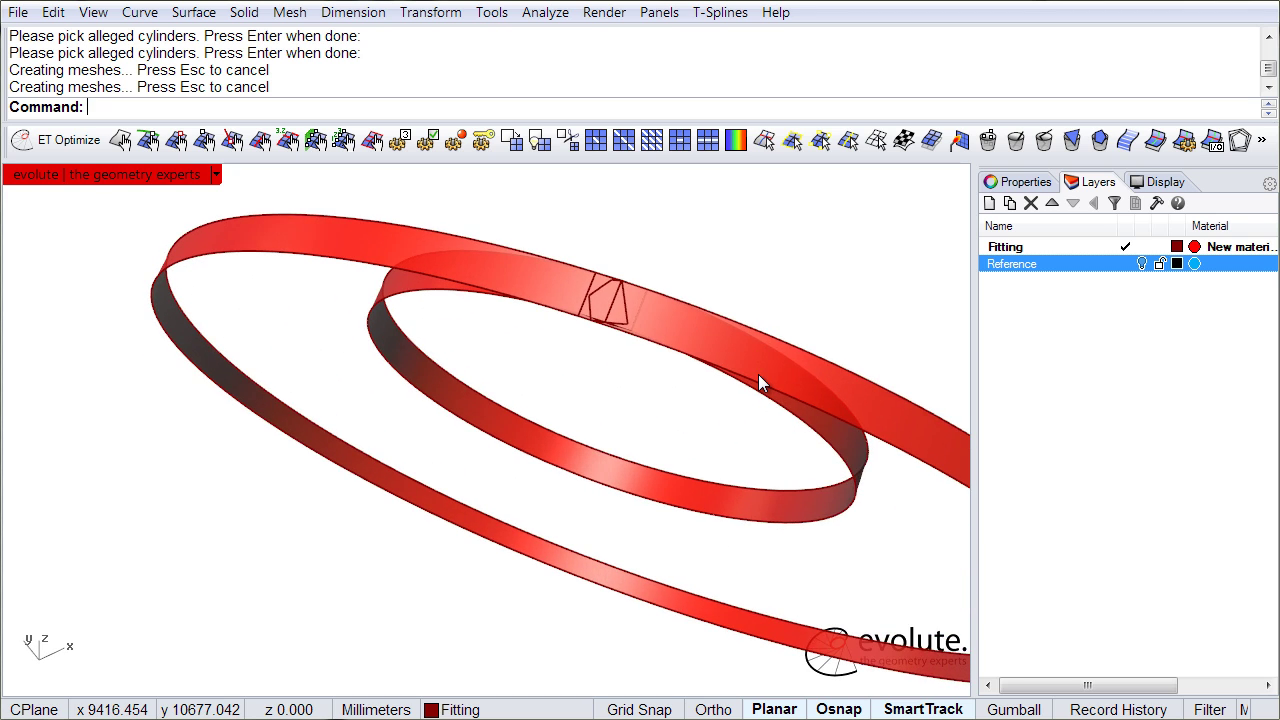
{"action": "scroll", "coordinate": [758, 378], "scroll_direction": "up", "scroll_amount": 8}
{"action": "key", "text": "Down"}
{"action": "key", "text": "shift+Right"}
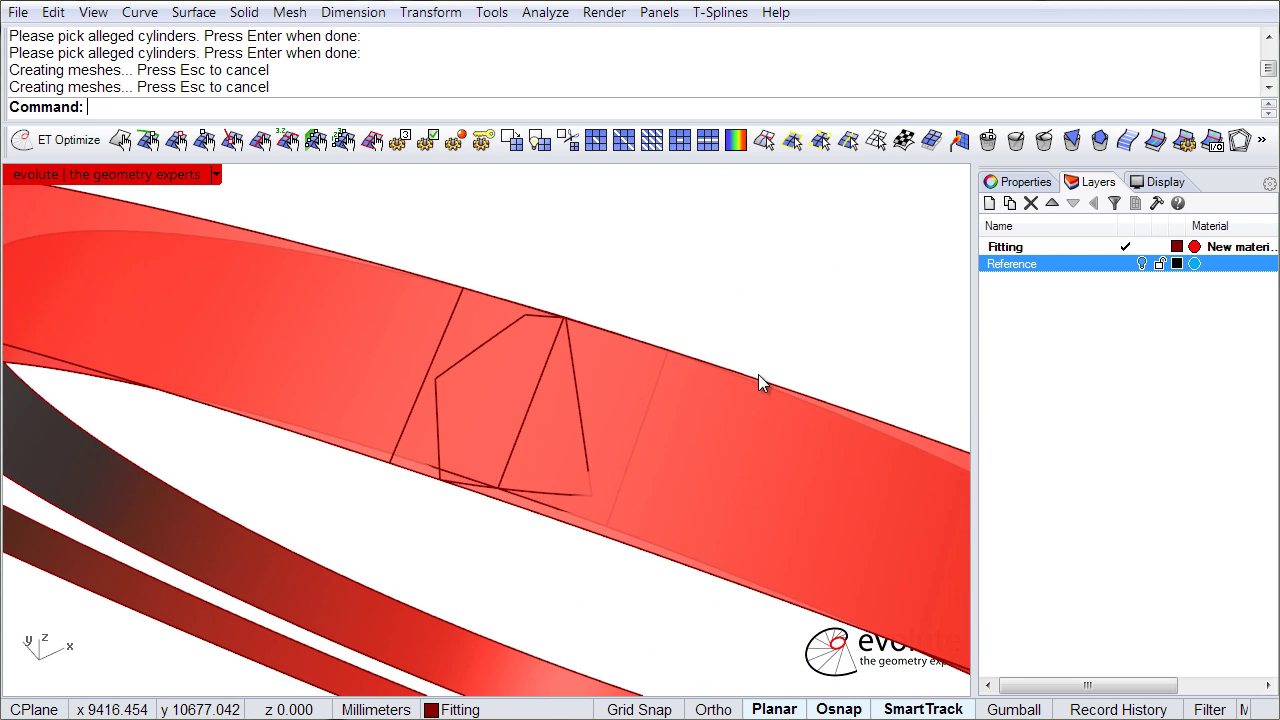
{"action": "scroll", "coordinate": [758, 374], "scroll_direction": "down", "scroll_amount": 2}
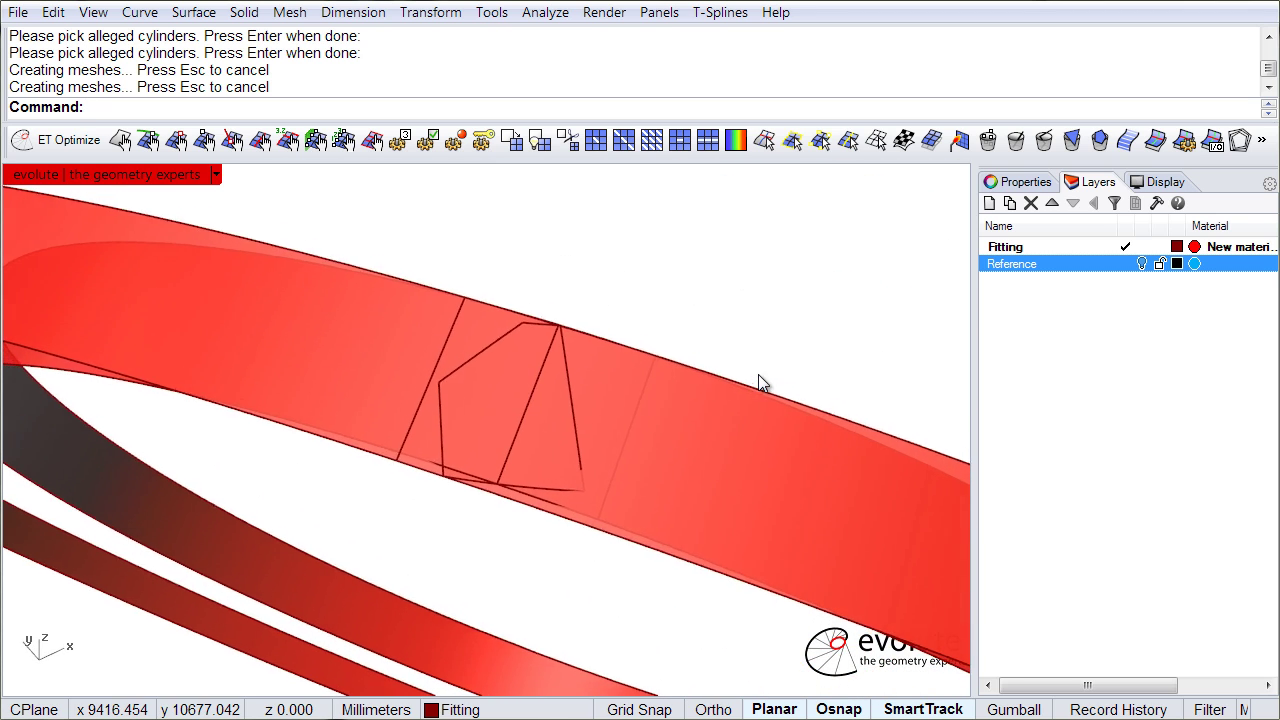
Show the Reference layer and set the default panel type for fitting back to CircularCylinder
{"action": "left_click", "coordinate": [1142, 265]}
{"action": "scroll", "coordinate": [880, 361], "scroll_direction": "down", "scroll_amount": 6}
{"action": "key", "text": "Left"}
{"action": "key", "text": "Left"}
{"action": "key", "text": "Left"}
{"action": "key", "text": "Left"}
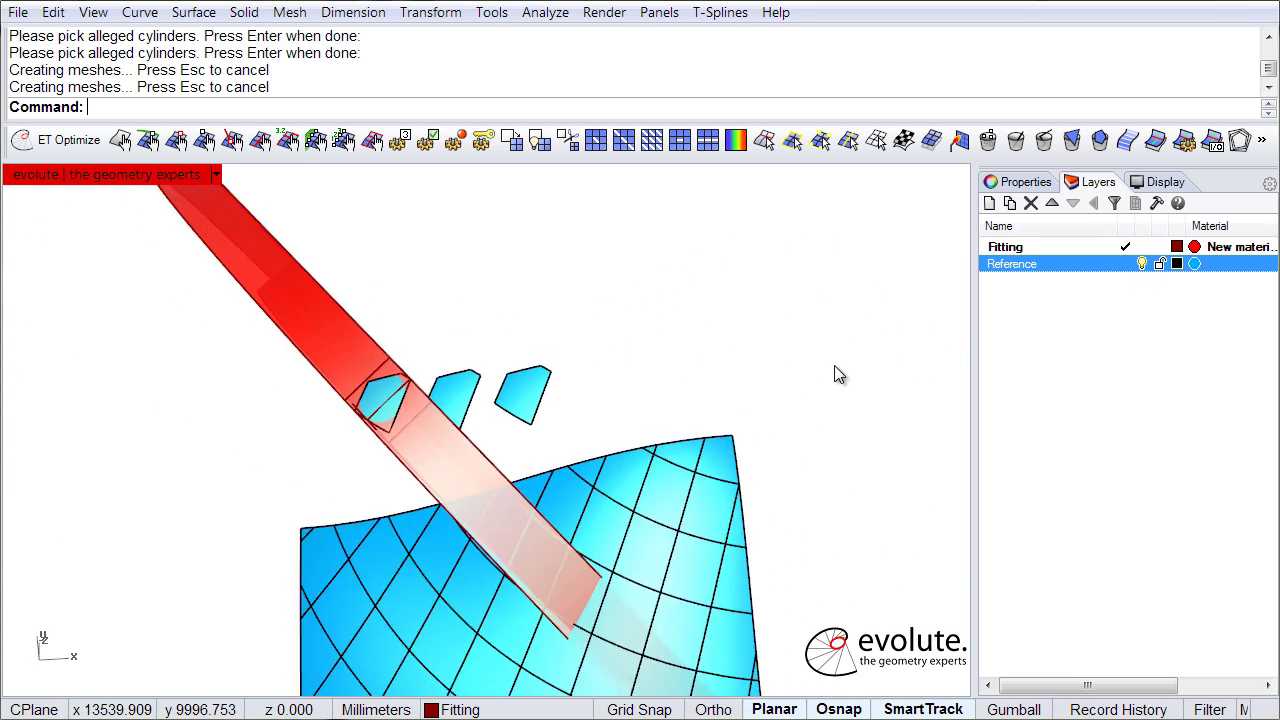
{"action": "right_click", "coordinate": [1157, 141]}
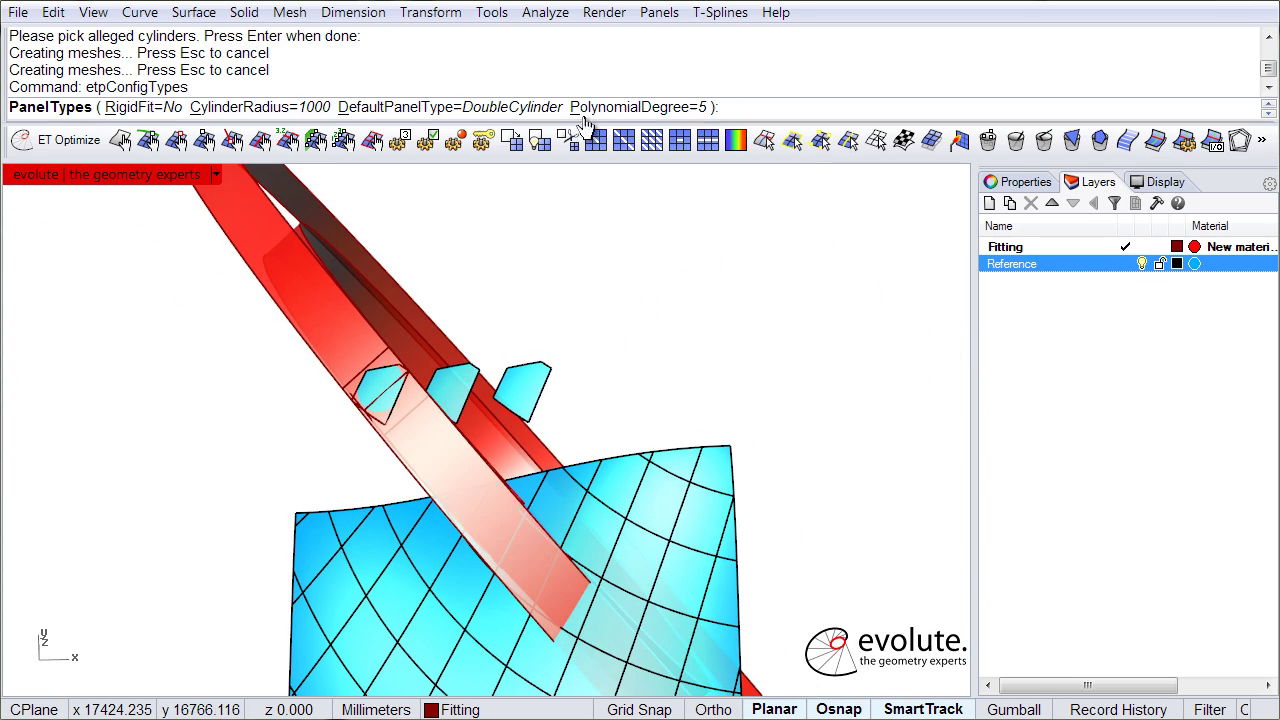
{"action": "left_click", "coordinate": [530, 107]}
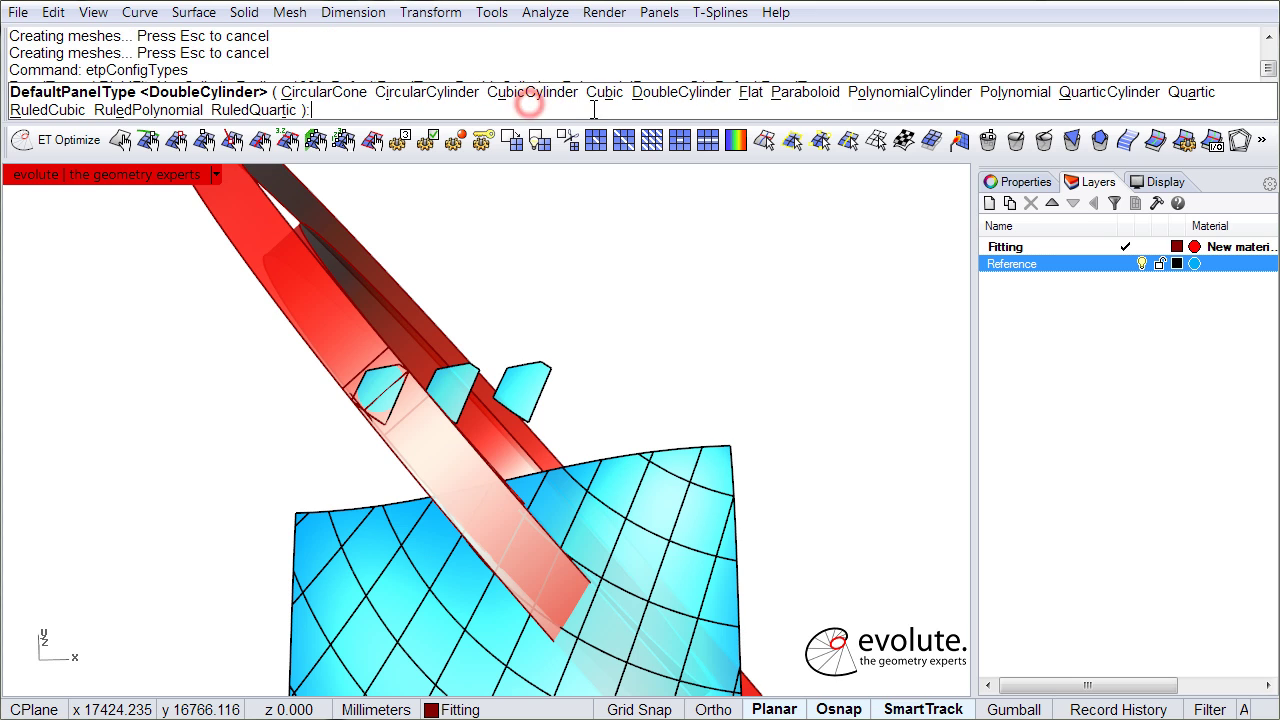
{"action": "left_click", "coordinate": [443, 92]}
{"action": "right_click", "coordinate": [678, 329]}
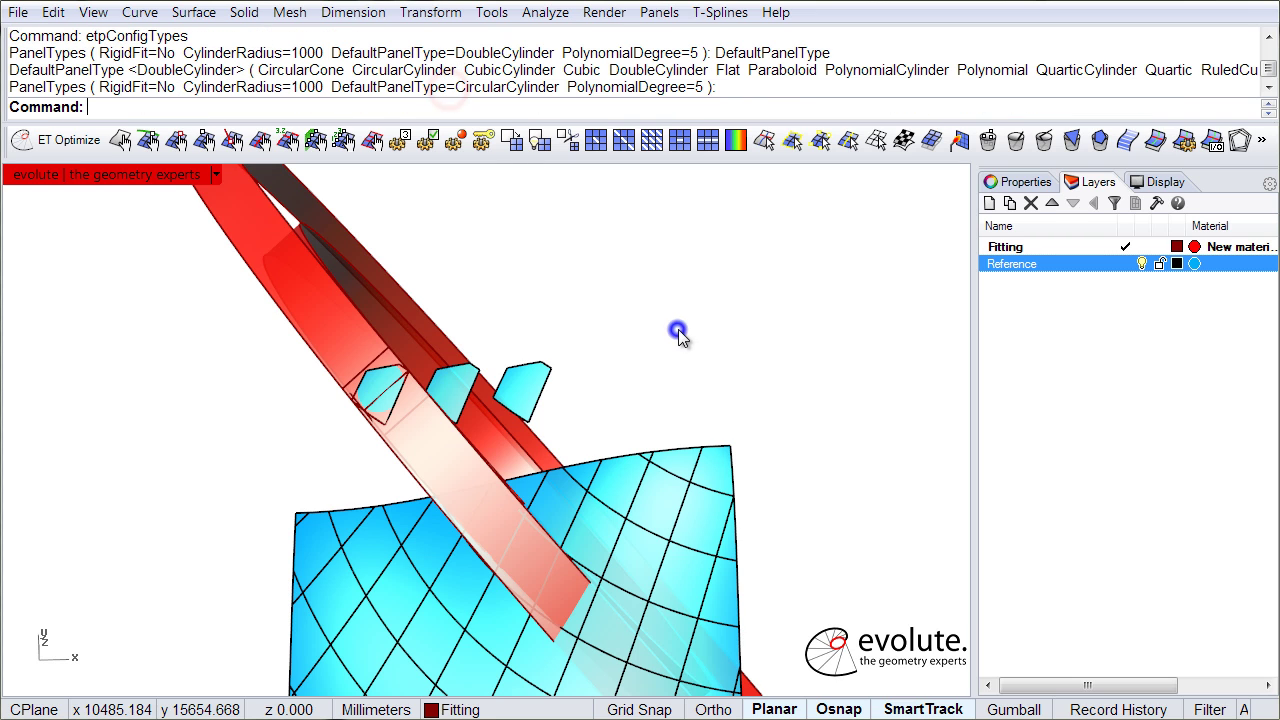
Fit a circular cylinder panel to the panel at the reference surface's upper edge, near its upper-right corner
{"action": "left_click", "coordinate": [1156, 141]}
{"action": "left_click", "coordinate": [620, 478]}
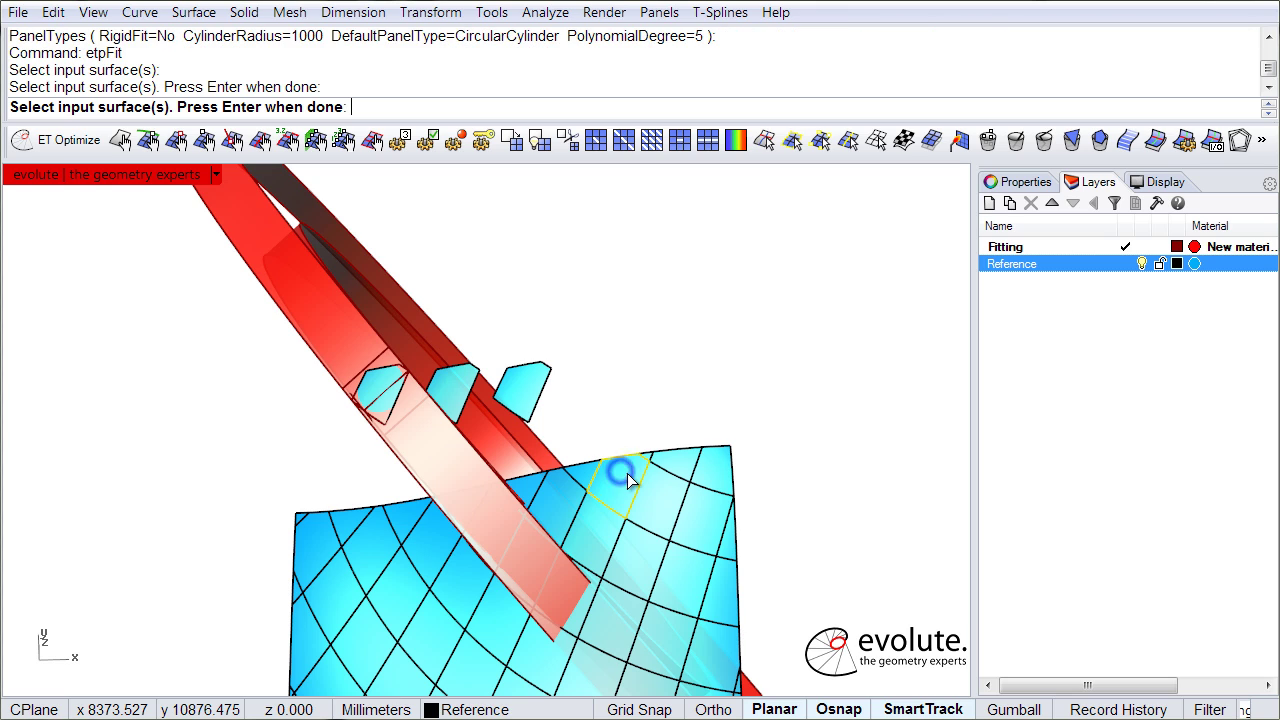
{"action": "right_click", "coordinate": [851, 380]}
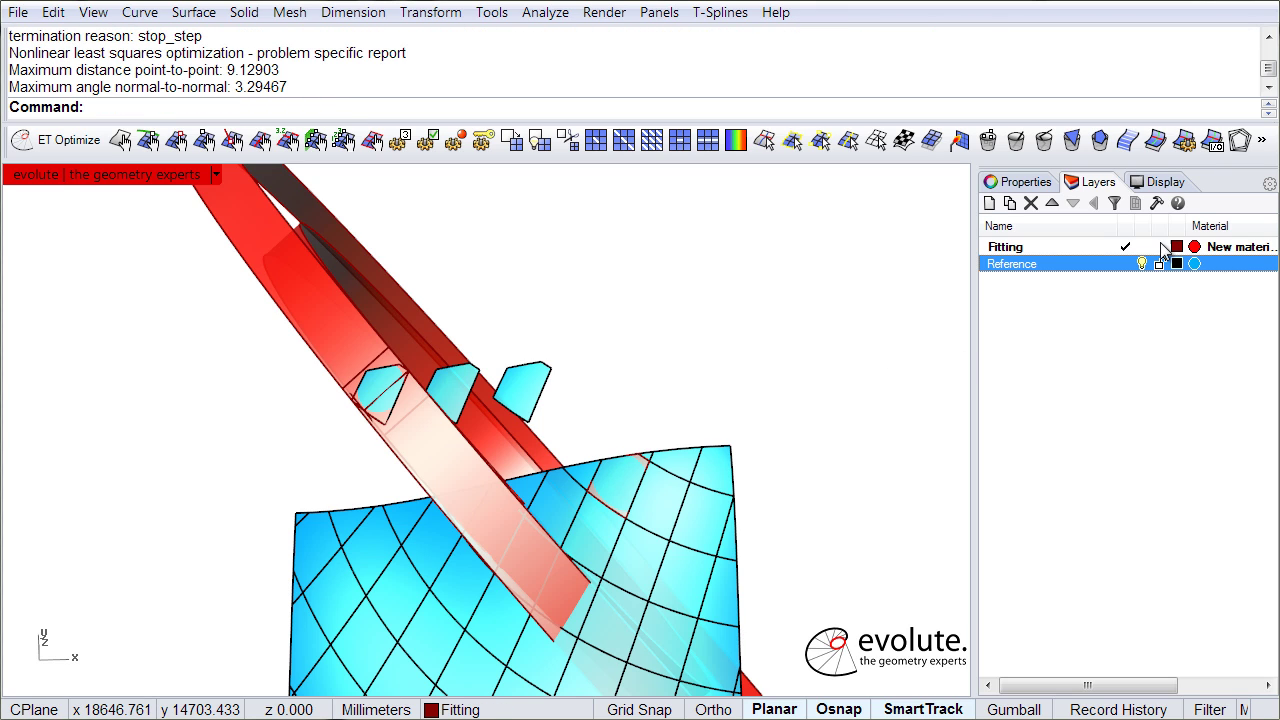
Hide the Reference layer and generate the full cylinder that the newly fitted circular cylinder panel belongs to
{"action": "left_click", "coordinate": [1141, 263]}
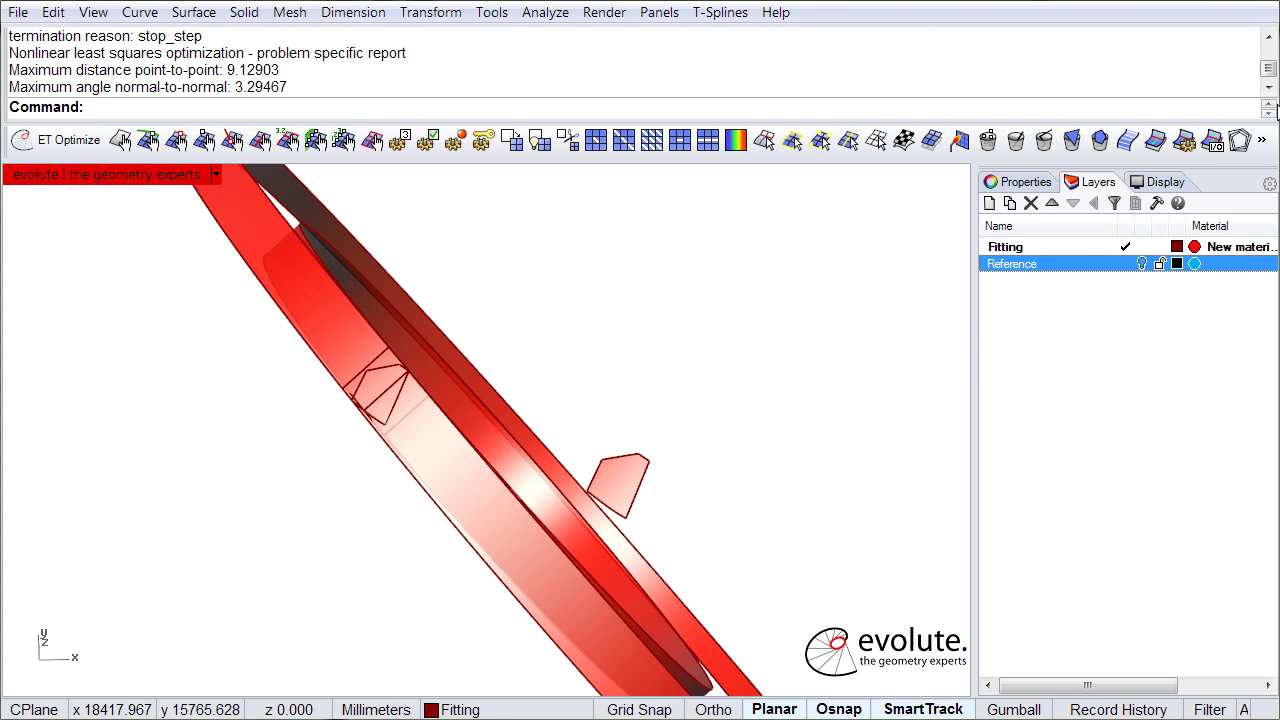
{"action": "left_click", "coordinate": [1263, 142]}
{"action": "left_click", "coordinate": [1195, 192]}
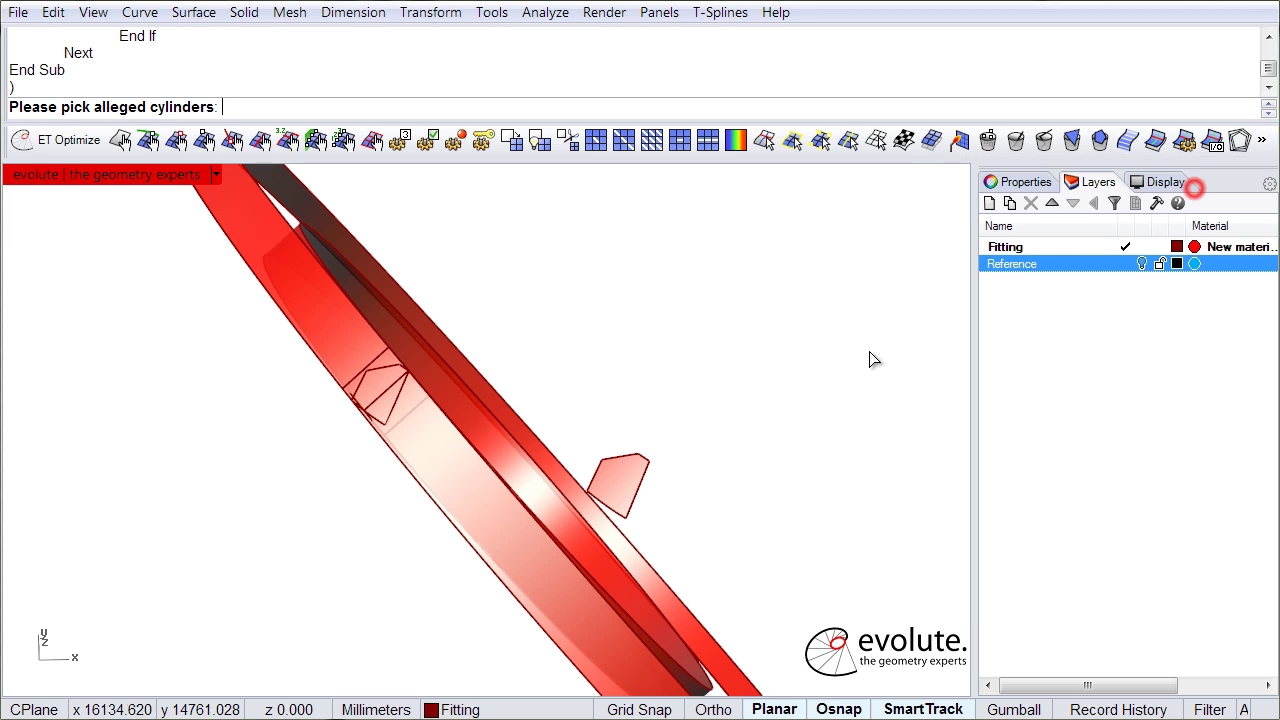
{"action": "left_click", "coordinate": [620, 488]}
{"action": "right_click", "coordinate": [620, 486]}
{"action": "left_click", "coordinate": [781, 420]}
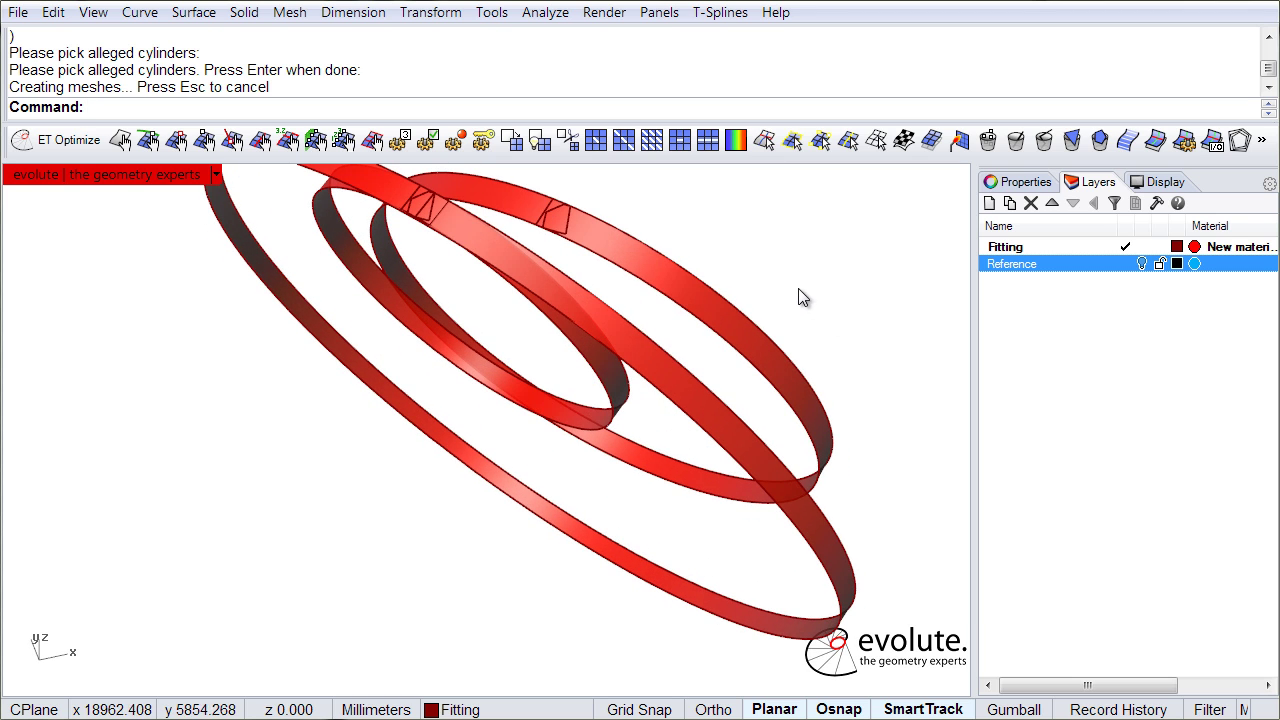
Delete the three full cylinders and show the Reference layer again
{"action": "left_click_drag", "start_coordinate": [567, 418], "coordinate": [546, 436]}
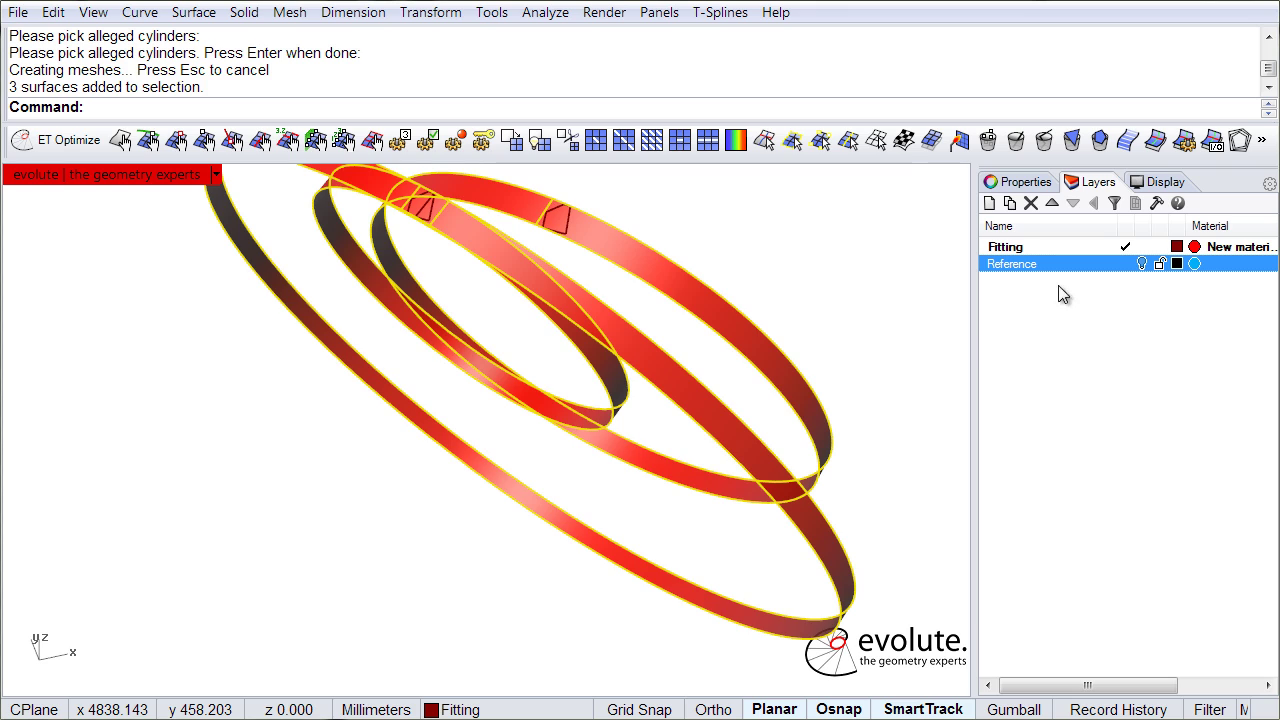
{"action": "key", "text": "Delete"}
{"action": "left_click", "coordinate": [1141, 263]}
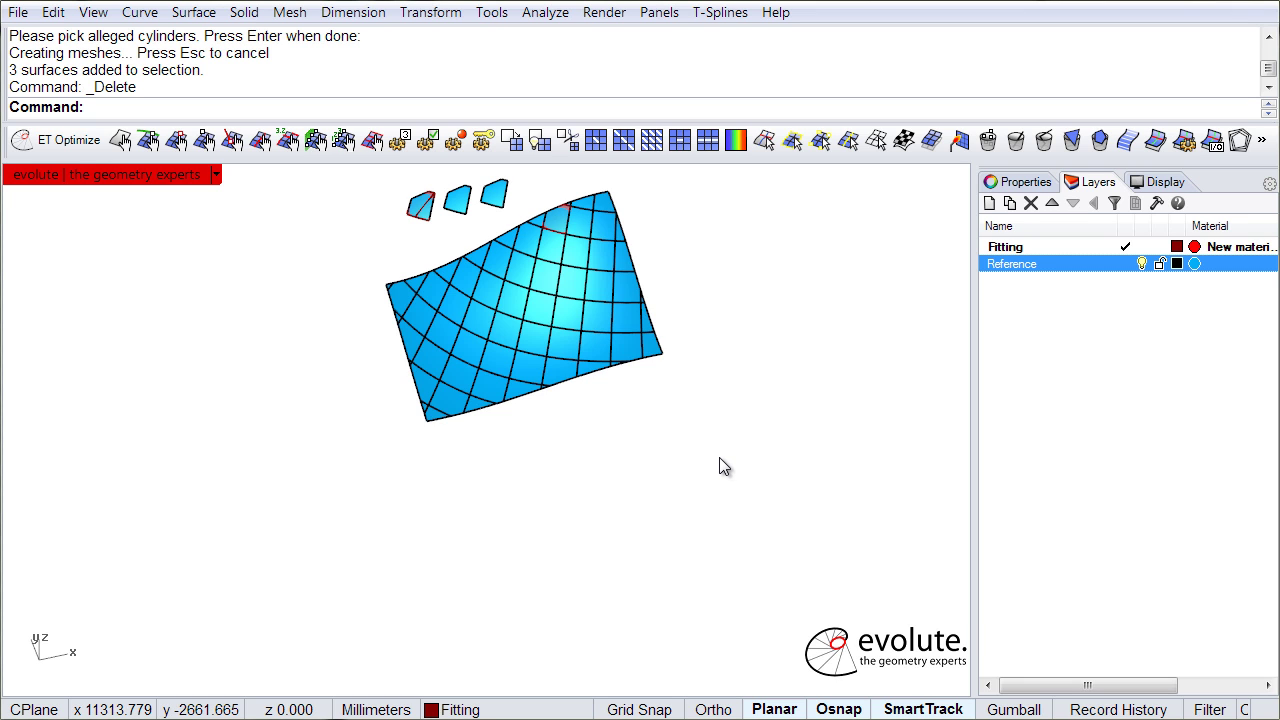
Select and zoom to the middle of the three separate reference panels, and set the default panel type to RuledPolynomial
{"action": "right_click_drag", "start_coordinate": [713, 456], "coordinate": [613, 398]}
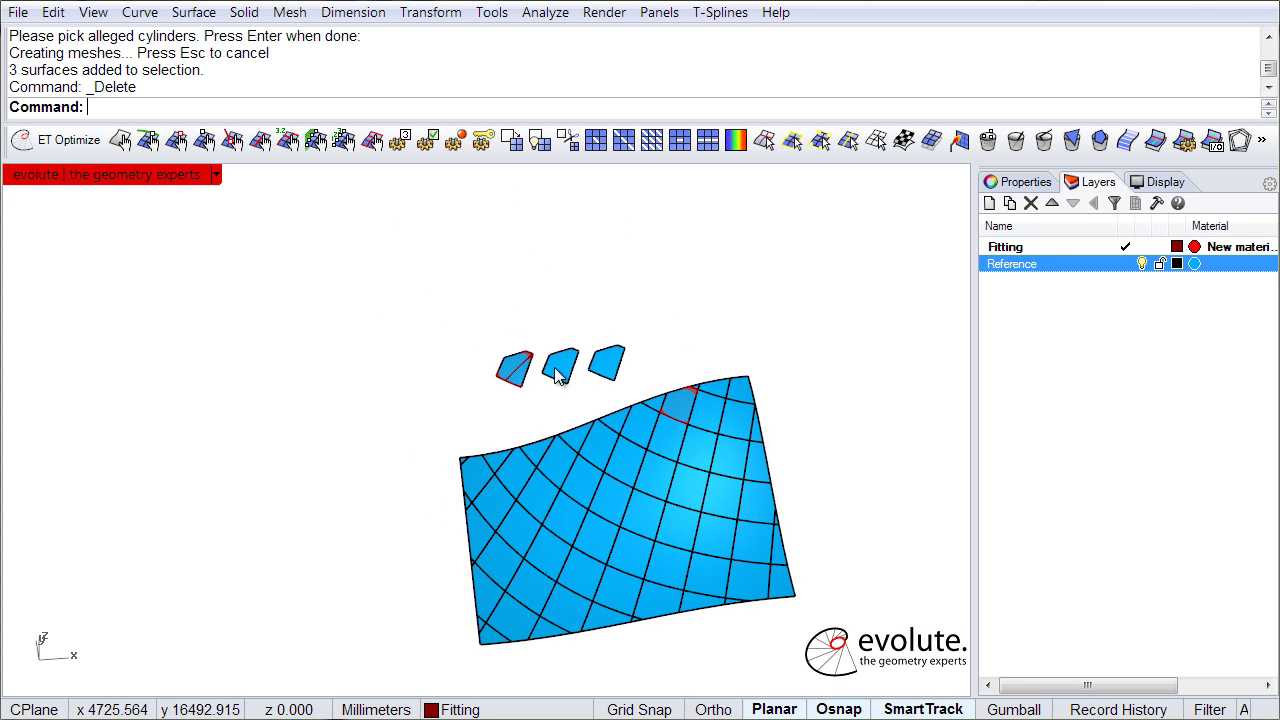
{"action": "left_click", "coordinate": [555, 372]}
{"action": "type", "text": "z"}
{"action": "key", "text": "Return"}
{"action": "type", "text": "s"}
{"action": "key", "text": "Return"}
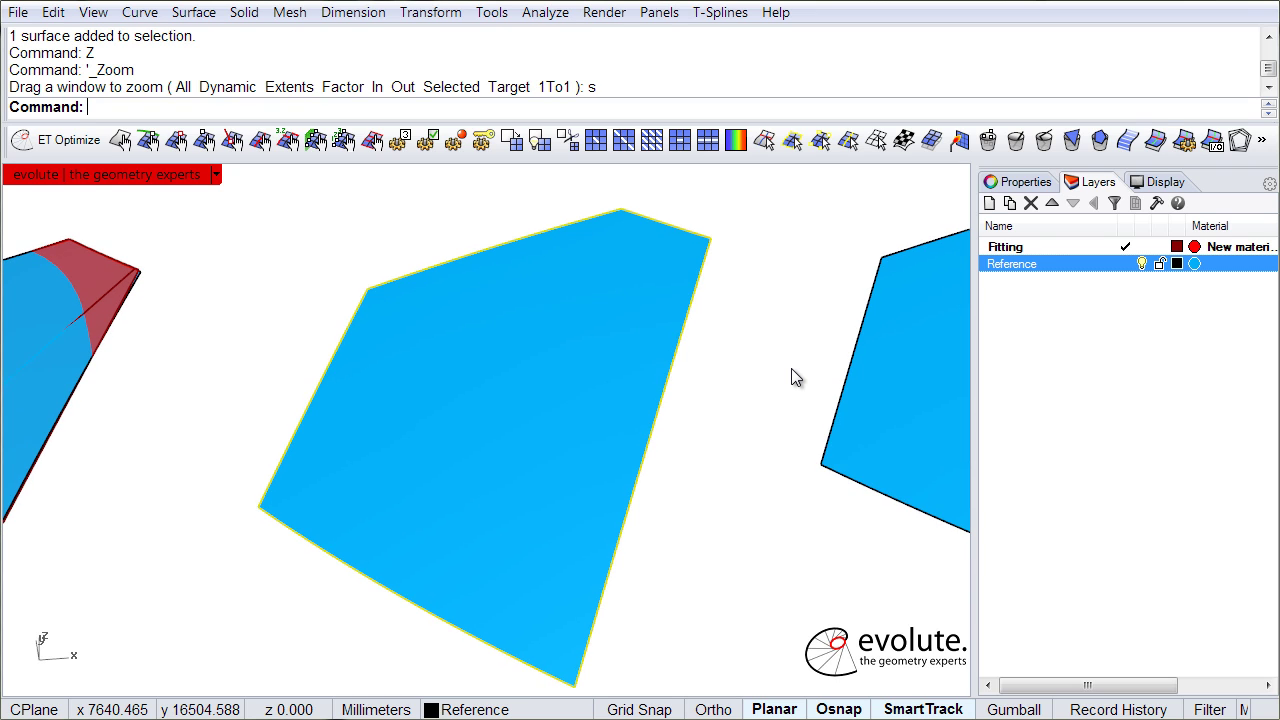
{"action": "right_click", "coordinate": [1157, 146]}
{"action": "left_click", "coordinate": [522, 107]}
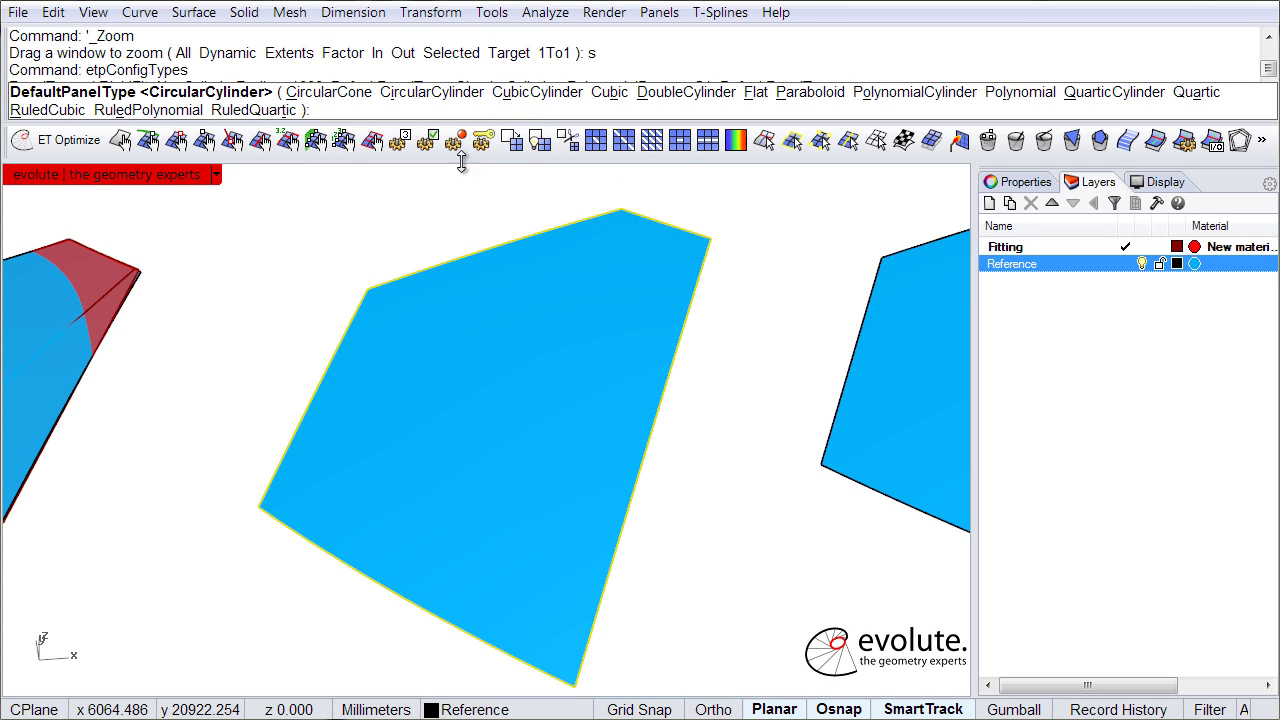
{"action": "left_click", "coordinate": [140, 110]}
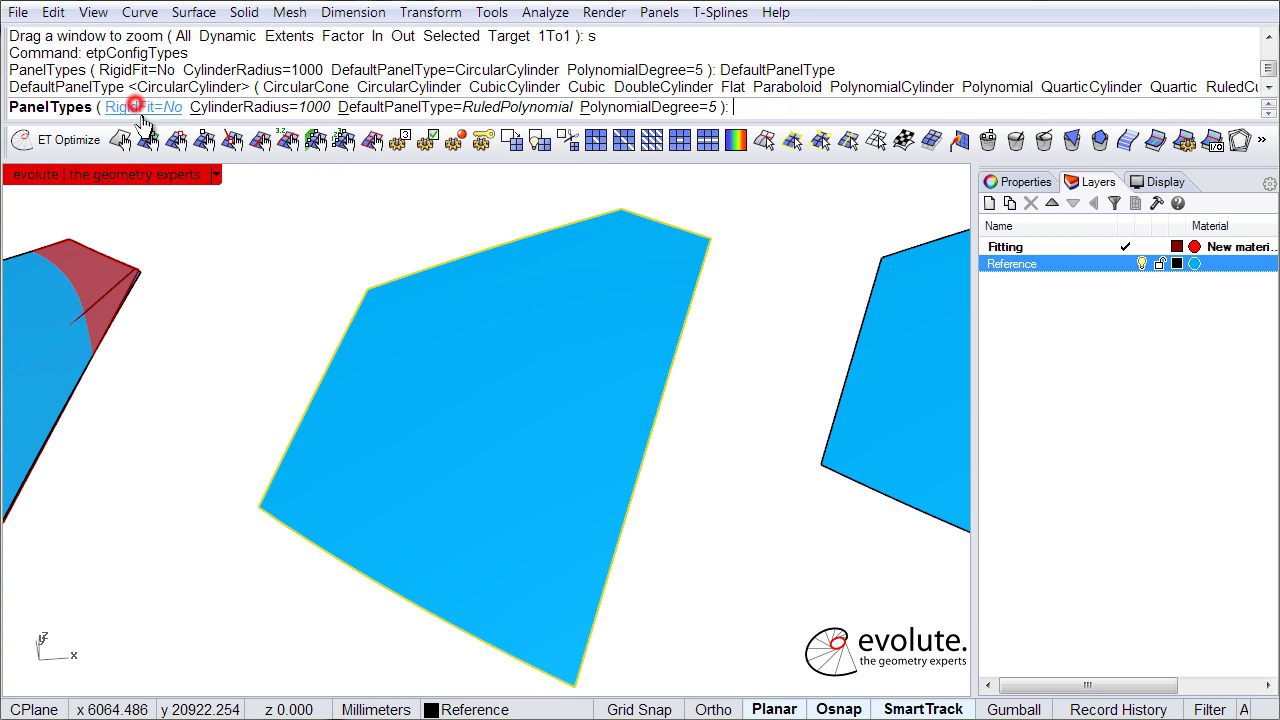
{"action": "key", "text": "Return"}
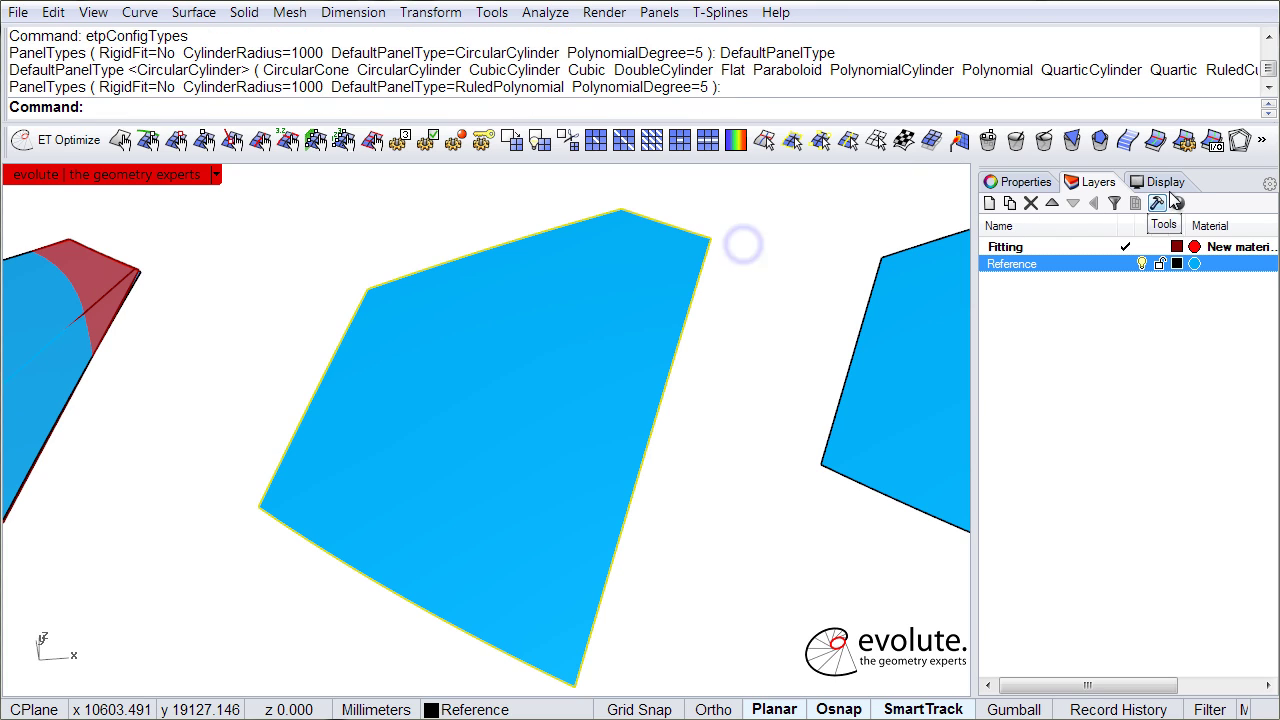
Fit a ruled polynomial surface to the selected middle panel and inspect it beside the double-cylinder fit
{"action": "left_click", "coordinate": [1157, 143]}
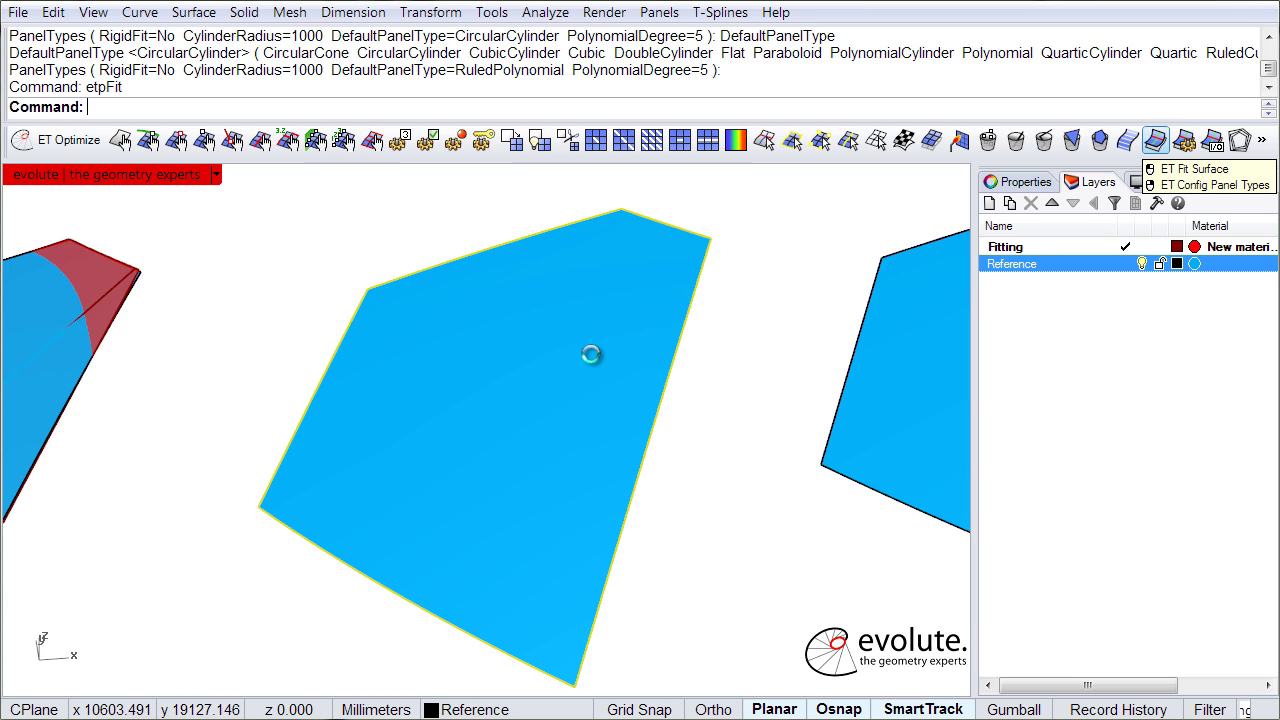
{"action": "left_click", "coordinate": [745, 381]}
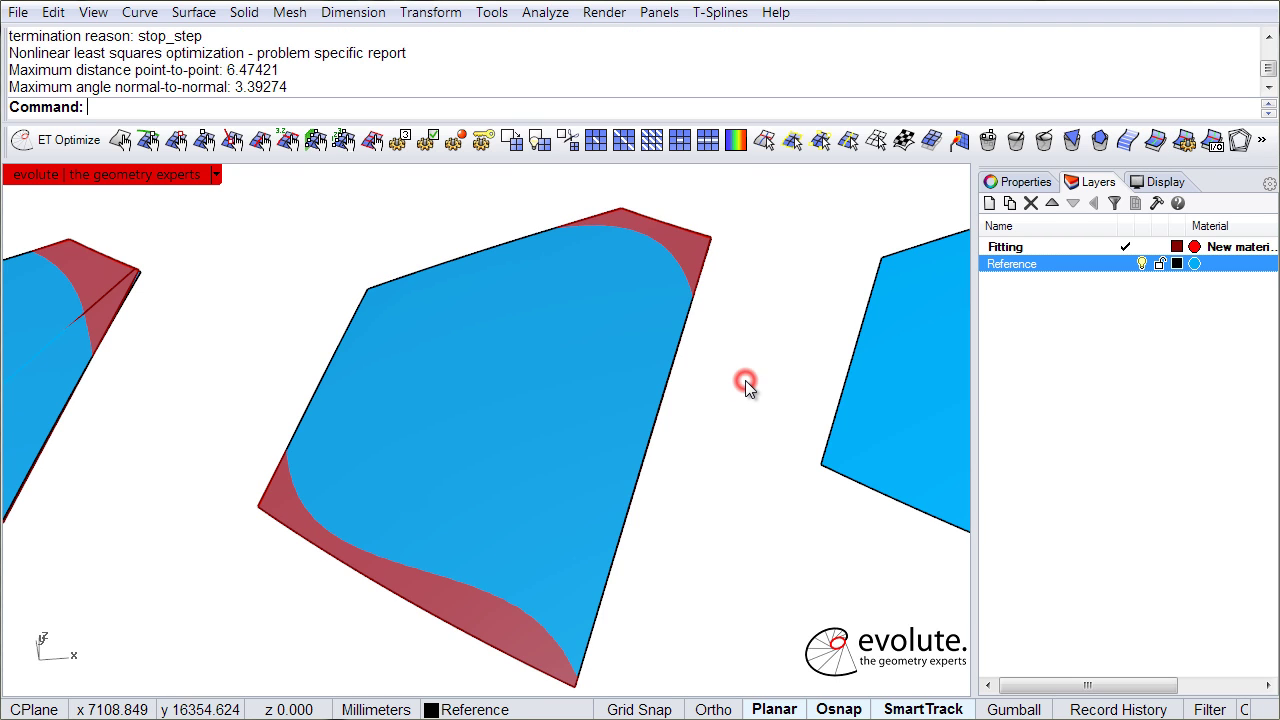
{"action": "scroll", "coordinate": [745, 381], "scroll_direction": "down", "scroll_amount": 2}
{"action": "scroll", "coordinate": [745, 380], "scroll_direction": "down", "scroll_amount": 5}
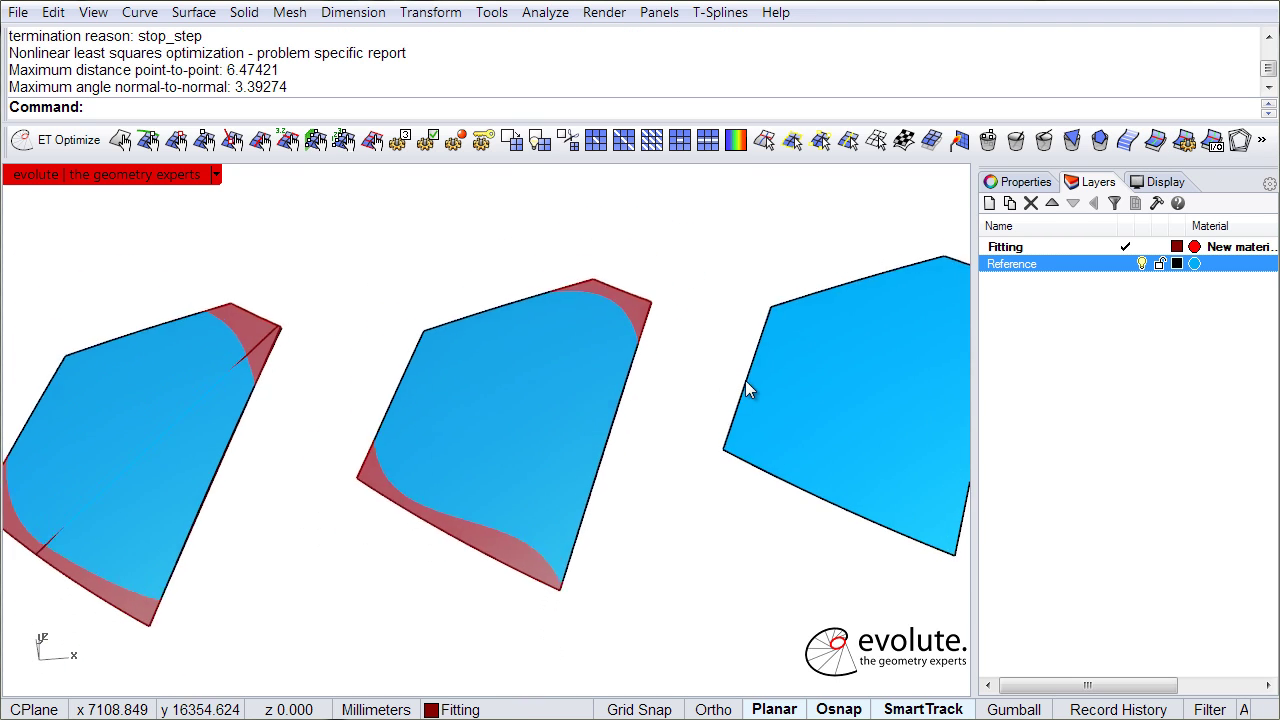
{"action": "scroll", "coordinate": [746, 390], "scroll_direction": "up", "scroll_amount": 2}
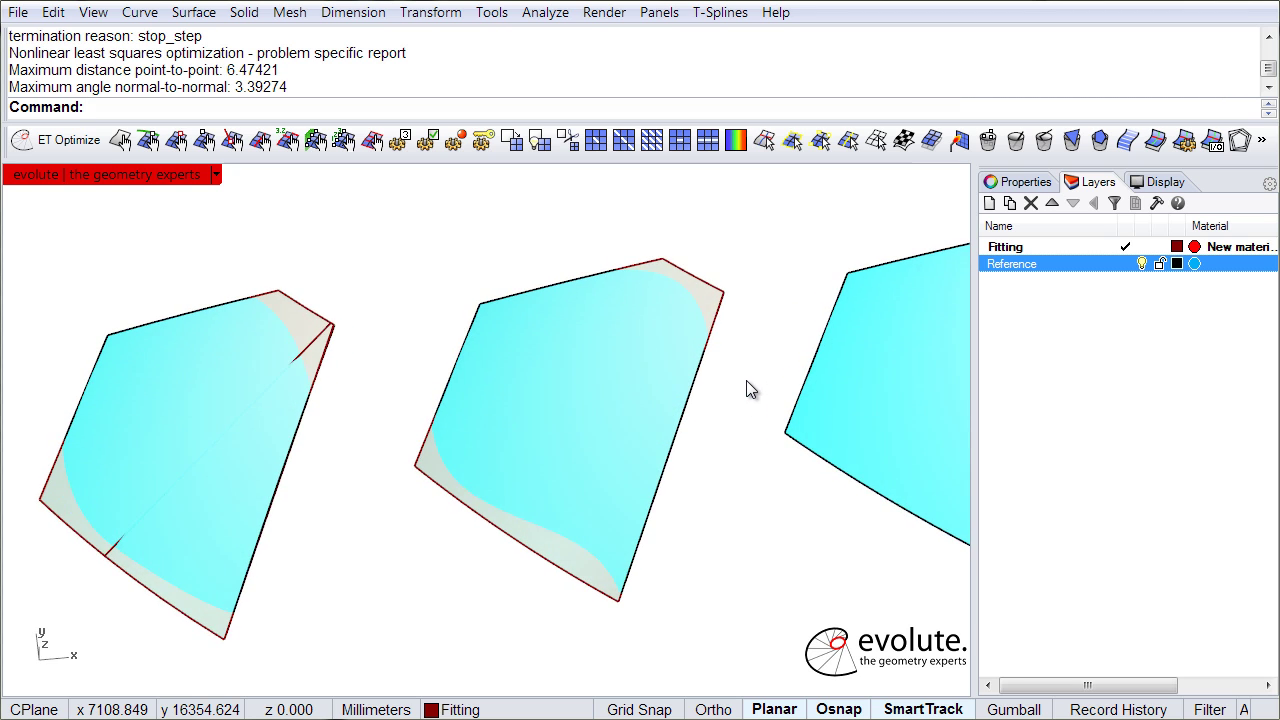
{"action": "mouse_move", "coordinate": [746, 380]}
{"action": "right_mouse_down"}
{"action": "mouse_move", "coordinate": [746, 343]}
{"action": "mouse_move", "coordinate": [786, 376]}
{"action": "mouse_move", "coordinate": [785, 395]}
{"action": "mouse_move", "coordinate": [718, 381]}
{"action": "right_mouse_up"}
{"action": "key", "text": "Right"}
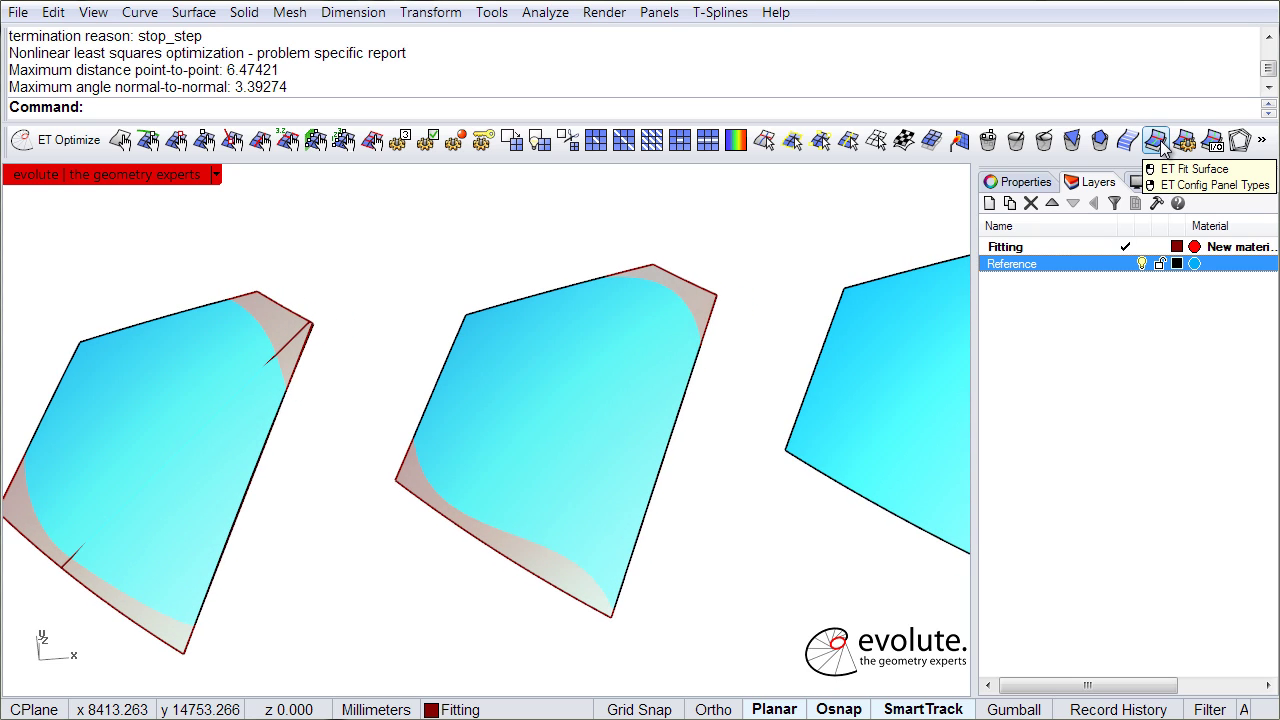
Set the default panel type for fitting to PolynomialCylinder
{"action": "right_click", "coordinate": [1163, 146]}
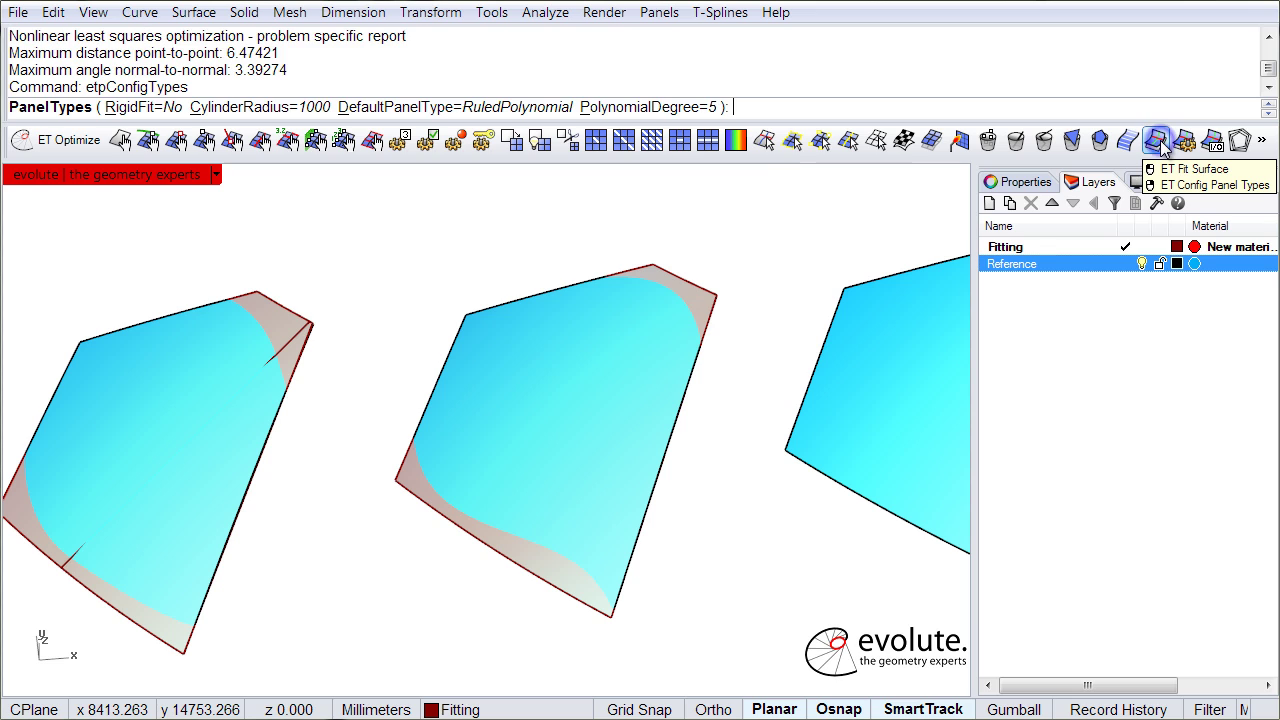
{"action": "left_click", "coordinate": [523, 106]}
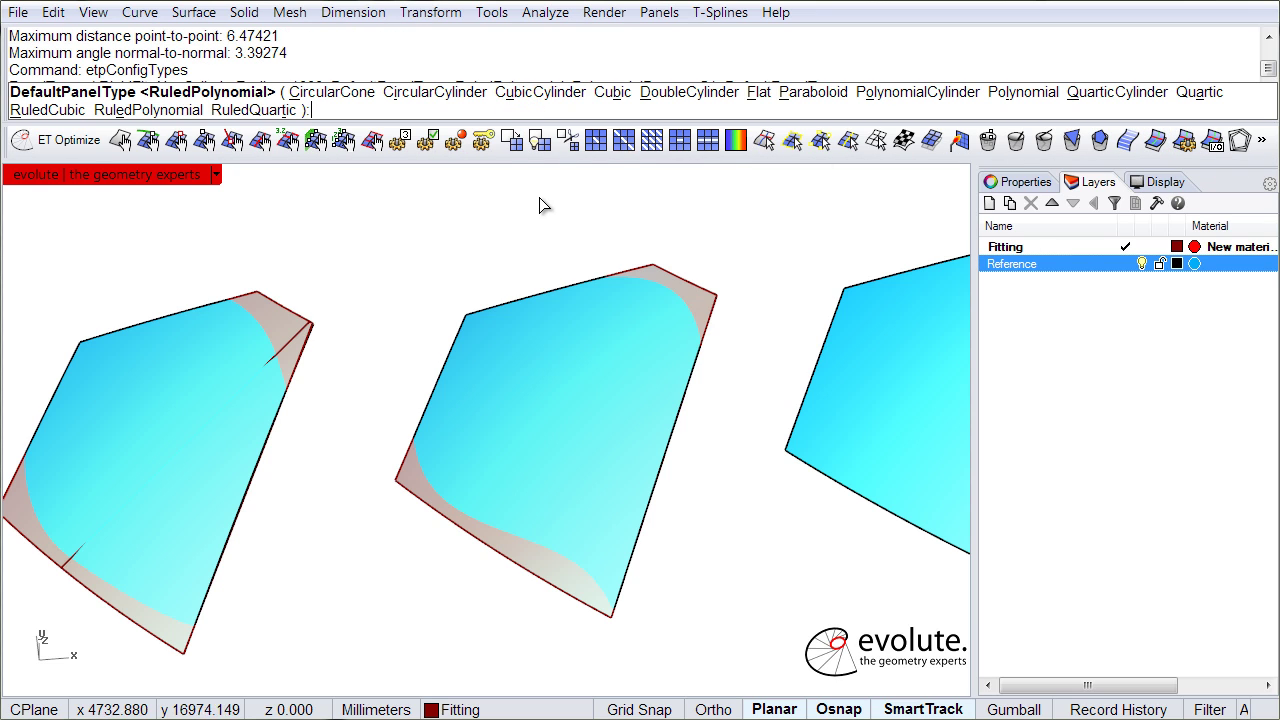
{"action": "left_click", "coordinate": [916, 92]}
{"action": "right_click", "coordinate": [784, 221]}
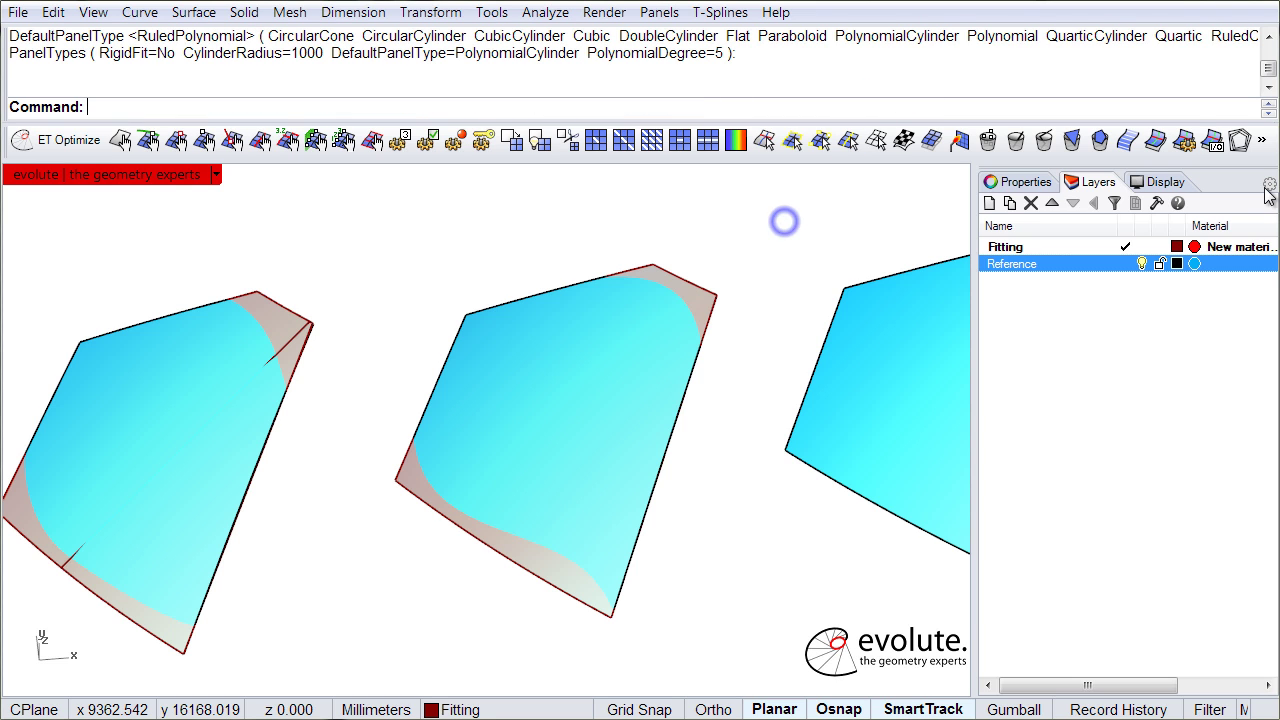
Fit a polynomial cylinder to the rightmost separate reference panel and compare the fits of all three panels
{"action": "left_click", "coordinate": [1156, 142]}
{"action": "right_click_drag", "start_coordinate": [802, 365], "coordinate": [774, 374]}
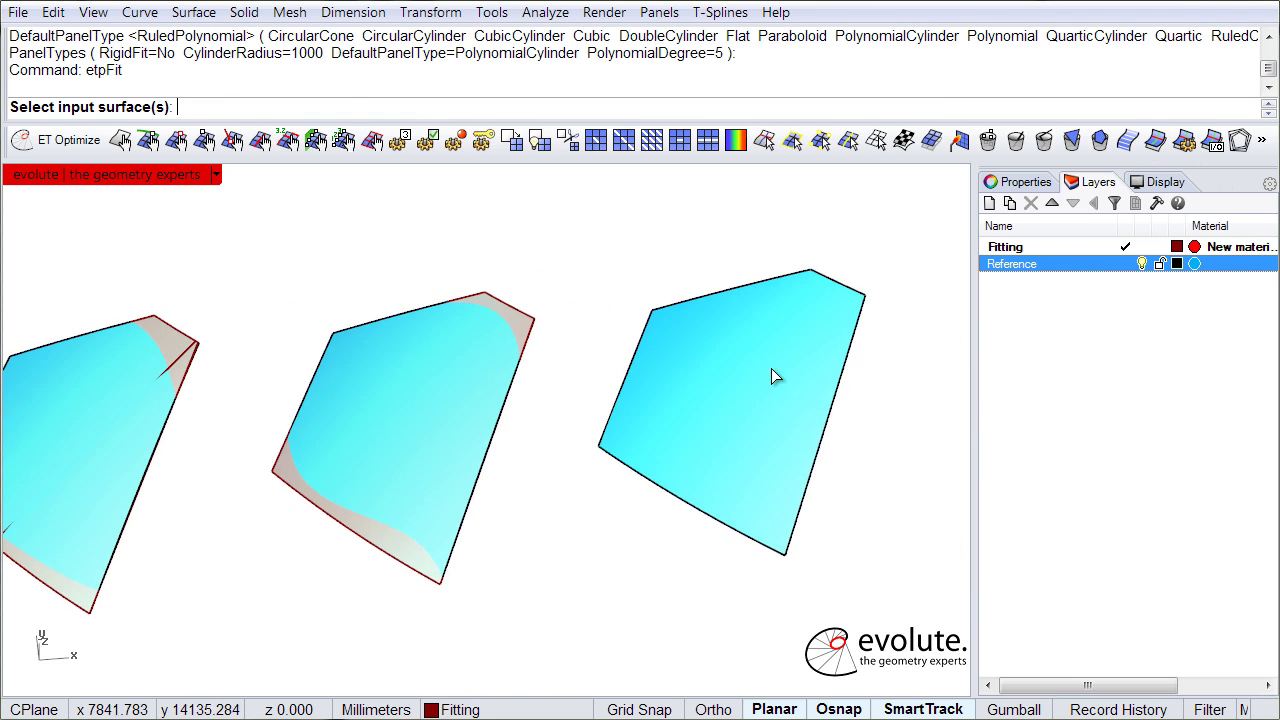
{"action": "left_click", "coordinate": [768, 370]}
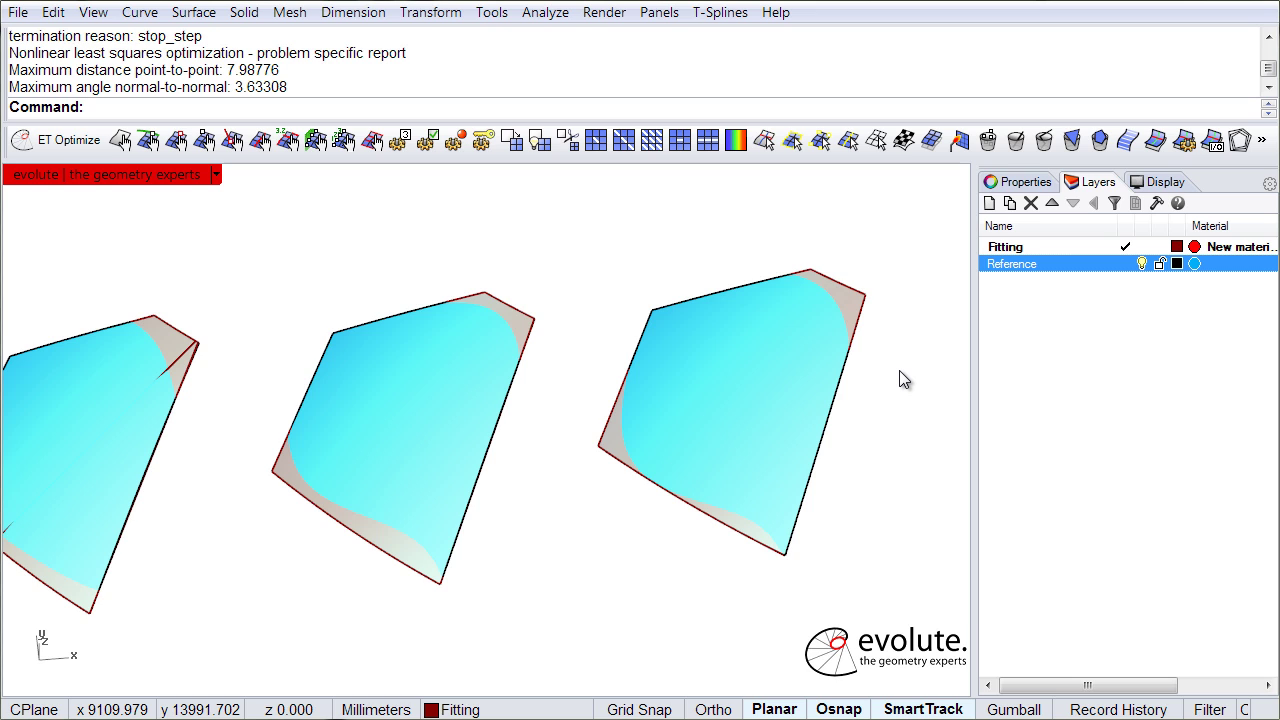
{"action": "right_click_drag", "start_coordinate": [899, 378], "coordinate": [703, 363]}
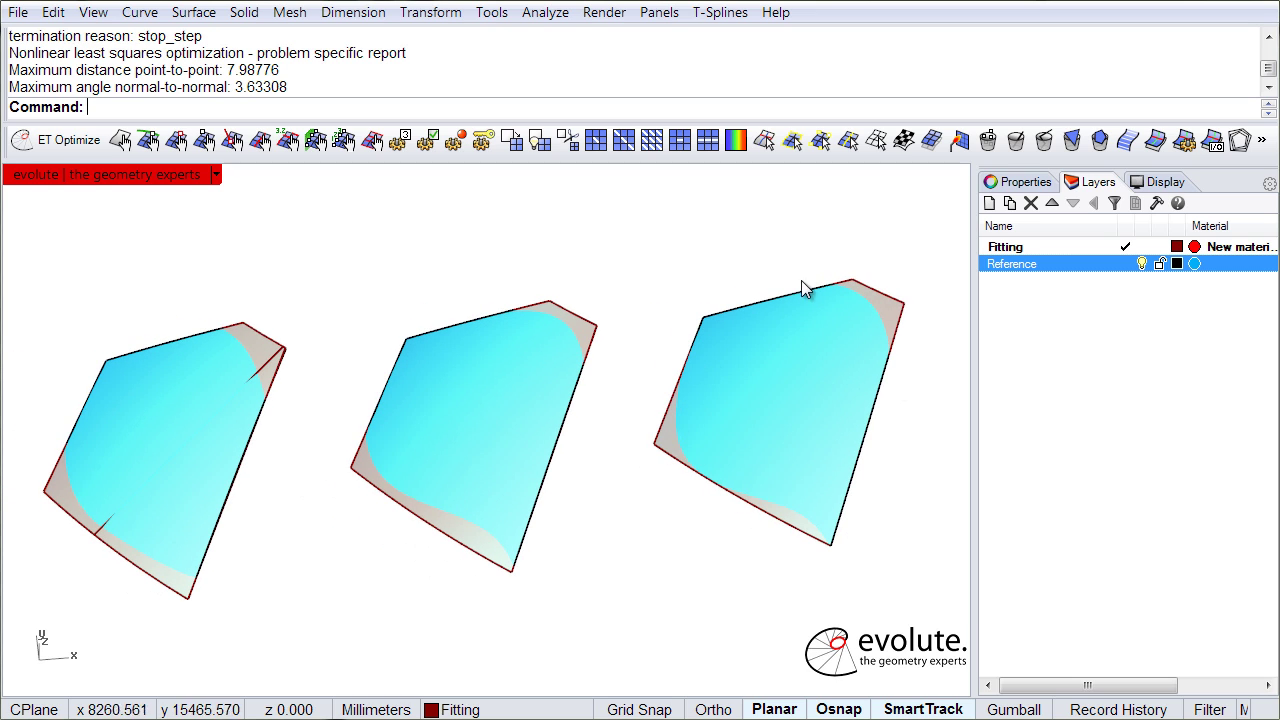
{"action": "scroll", "coordinate": [764, 315], "scroll_direction": "down", "scroll_amount": 3}
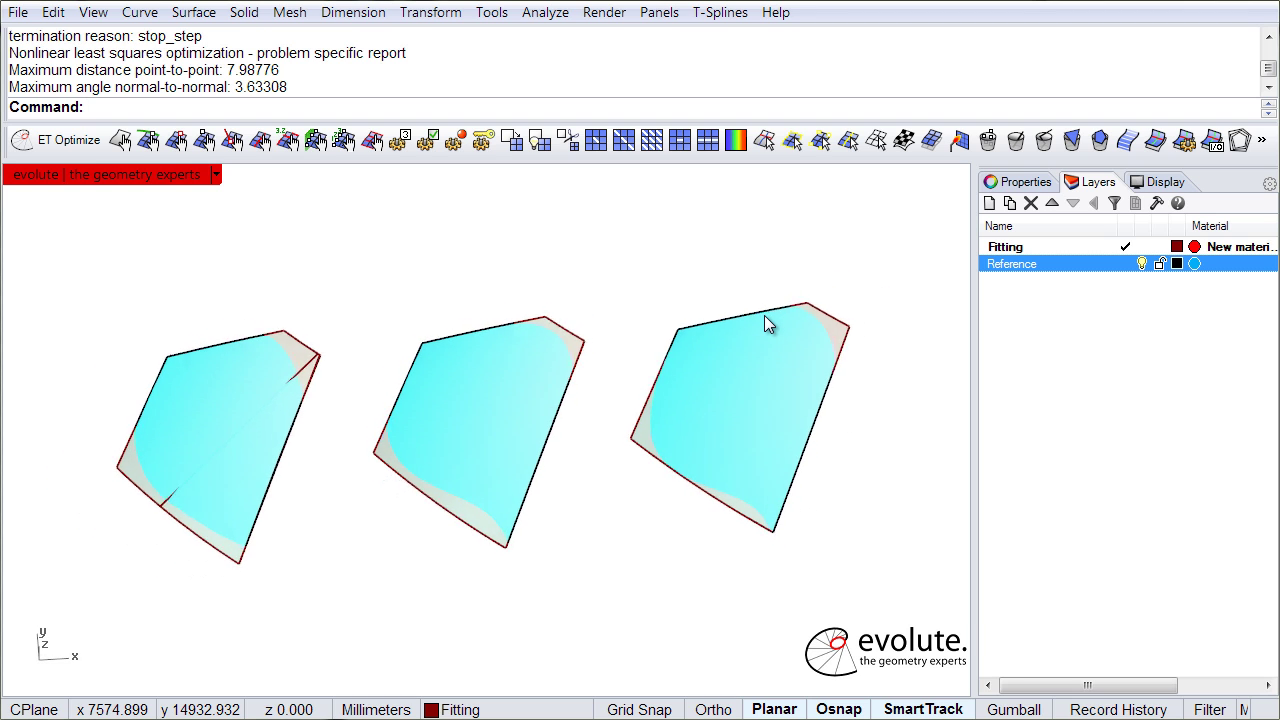
{"action": "scroll", "coordinate": [764, 315], "scroll_direction": "down", "scroll_amount": 5}
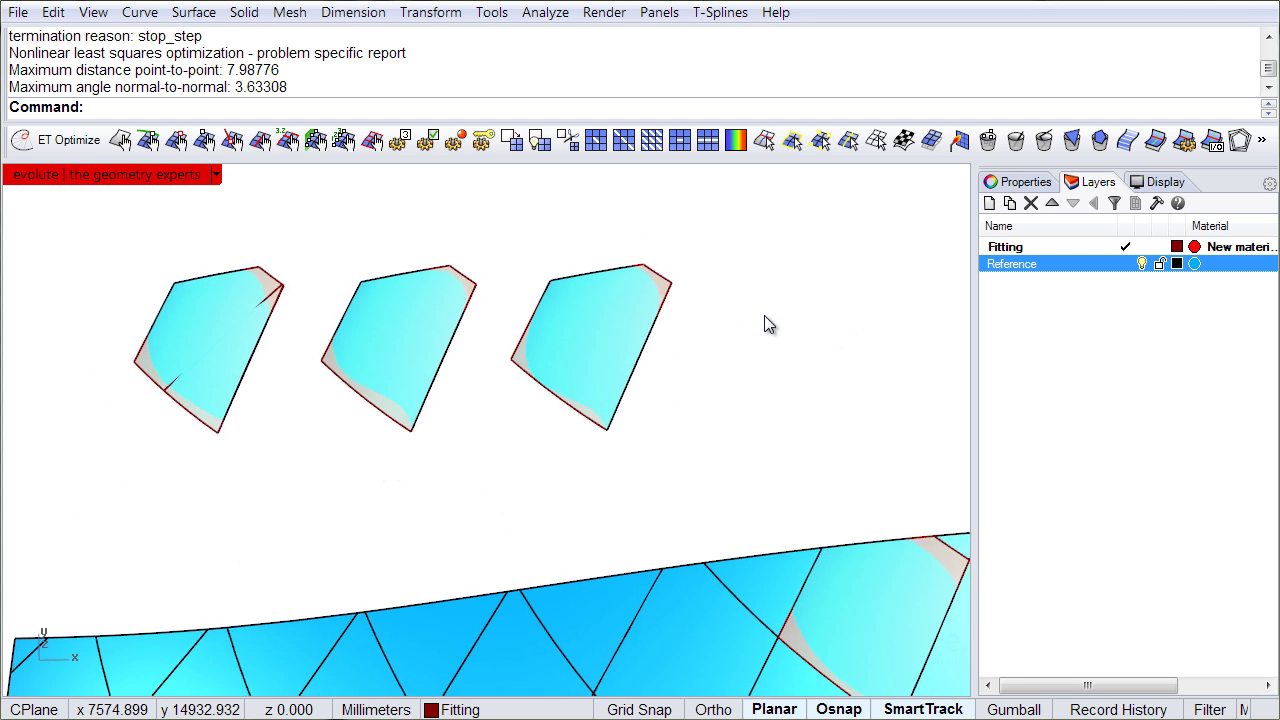
{"action": "scroll", "coordinate": [764, 317], "scroll_direction": "down", "scroll_amount": 2}
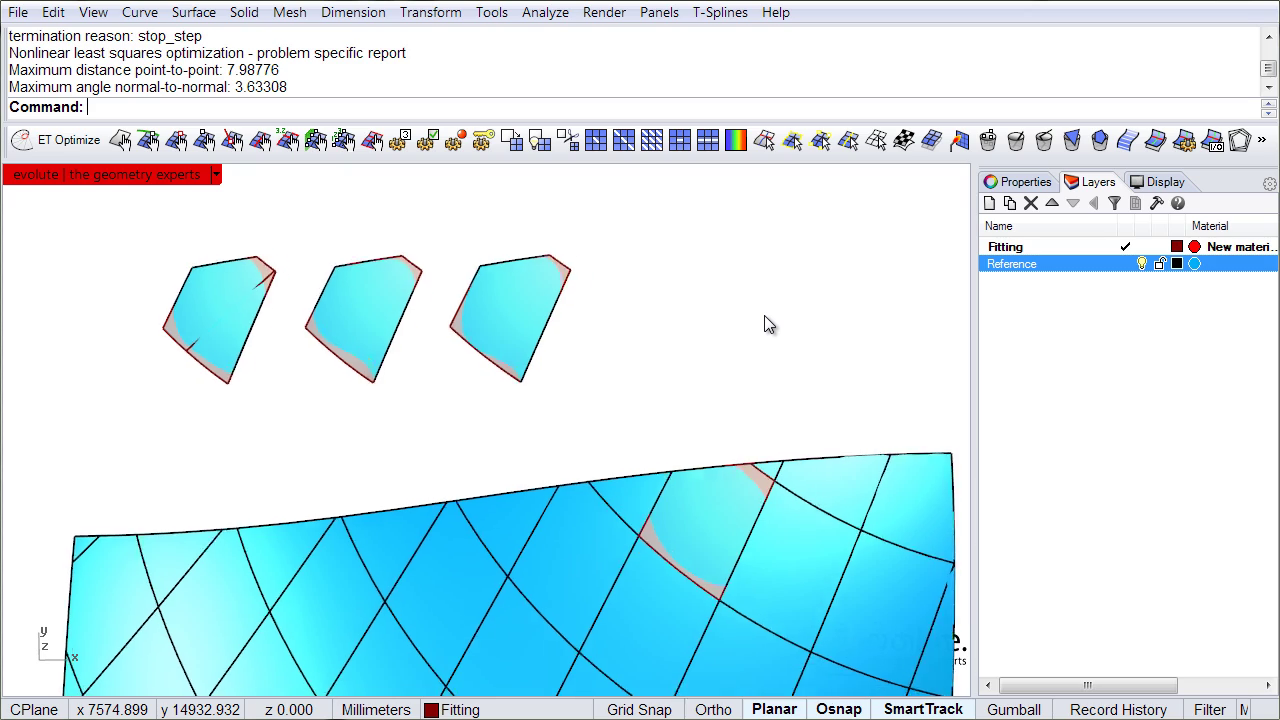